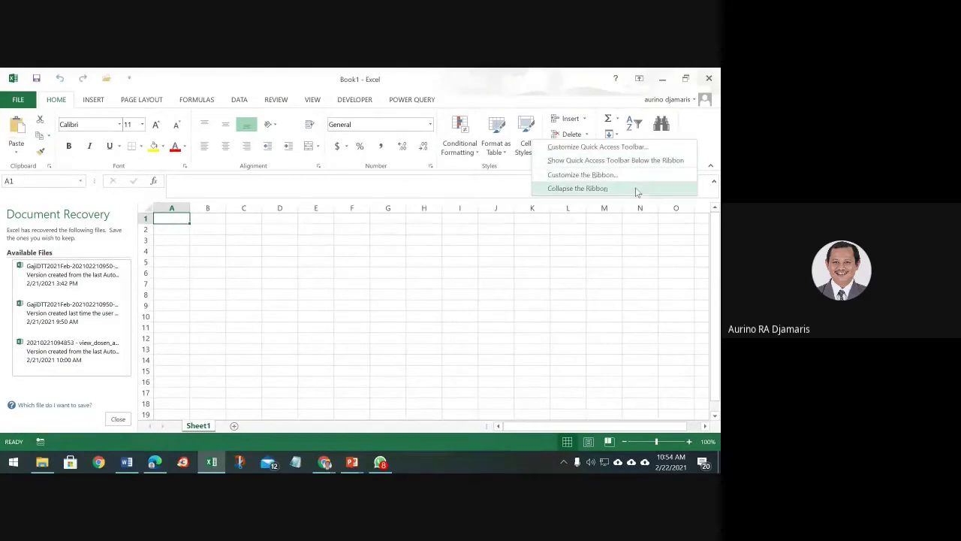
Step: Collapse the ribbon and paste the copied worksheet picture, placing it beside the empty columns where the data goes
click(636, 191)
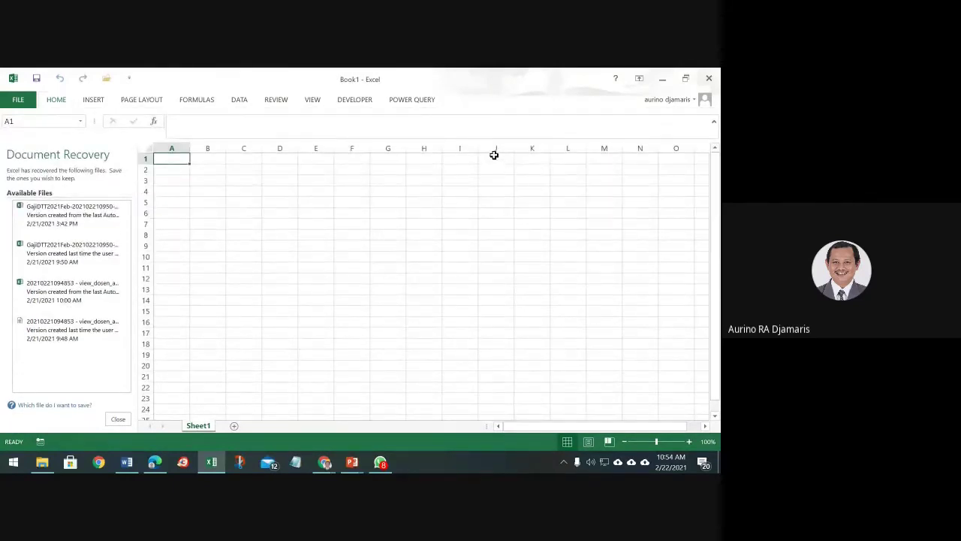
click(494, 157)
key(ctrl+v)
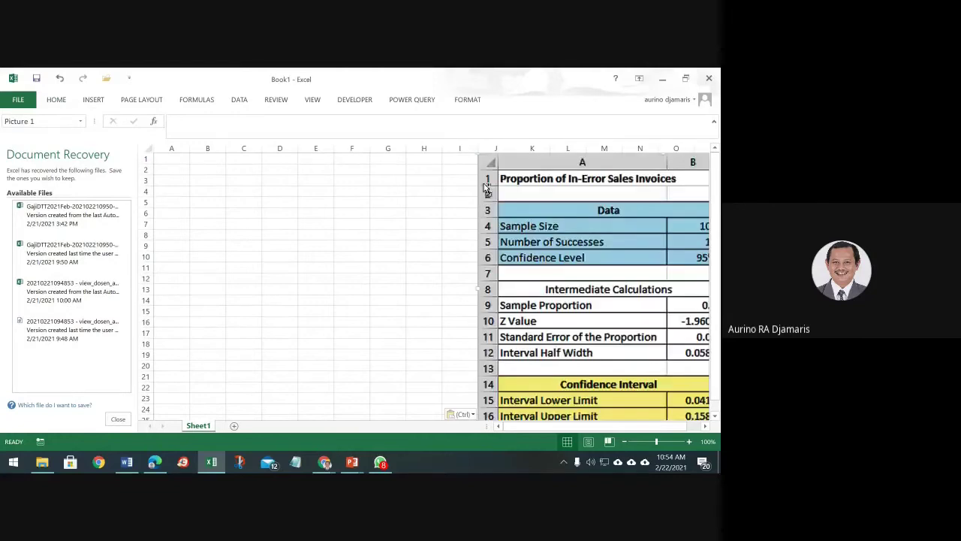
drag(585, 166, 535, 169)
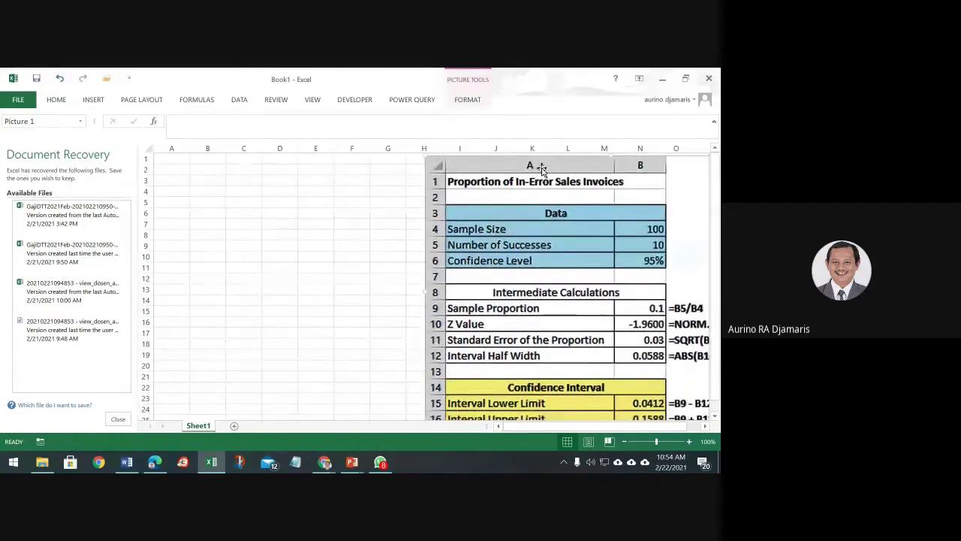
ctrl+scroll(647, 398, down, 1)
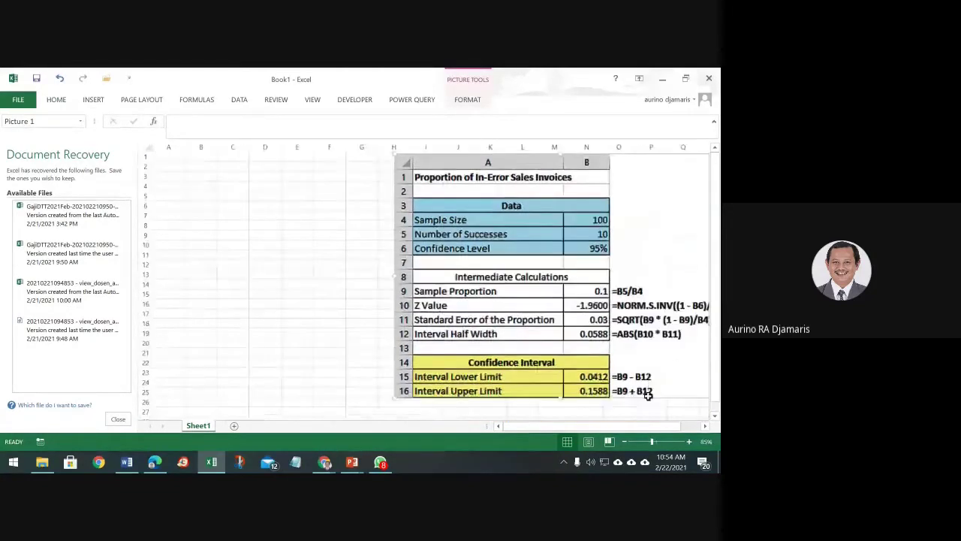
Step: Enter the title "Proporsi of In-Error Sales Invoices" in cell A1
click(163, 157)
text(Prop)
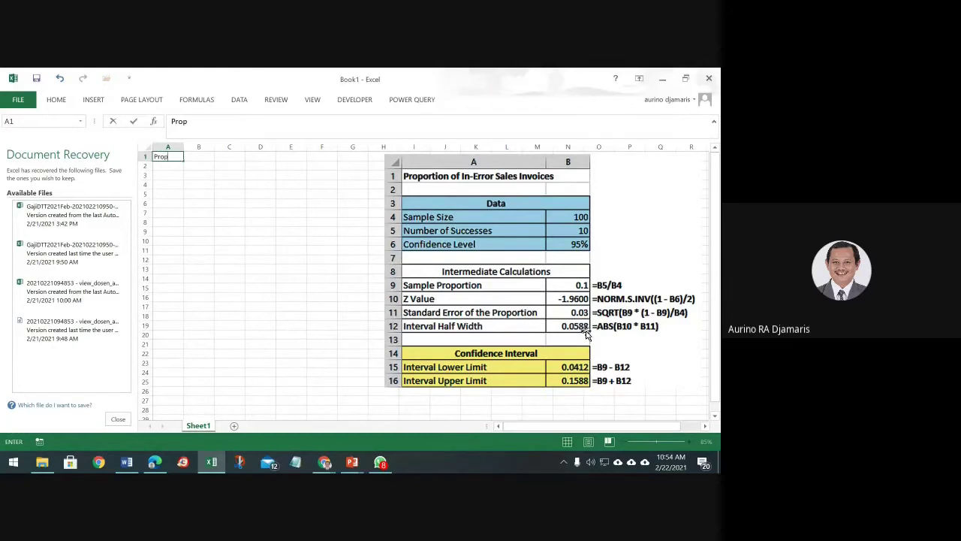
text(orsi of In-Error)
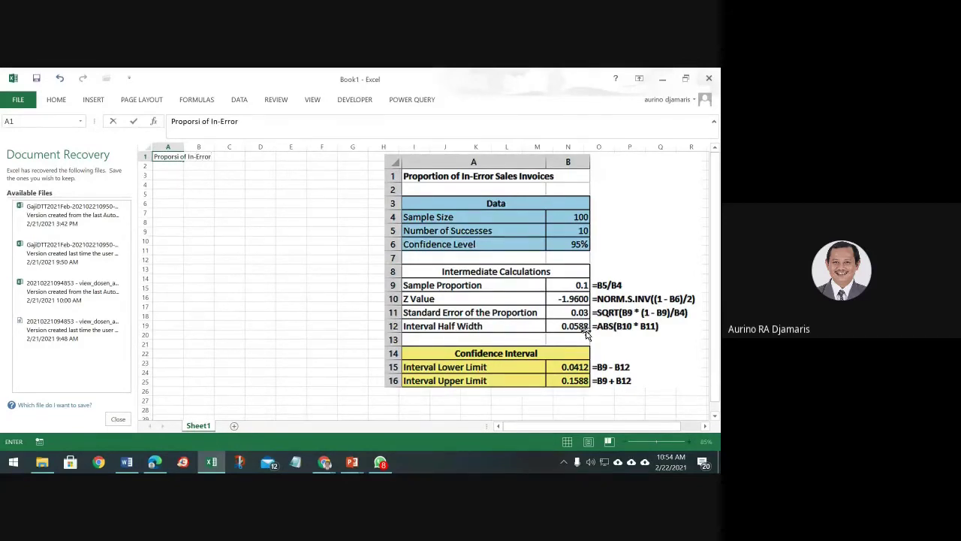
text( Slae)
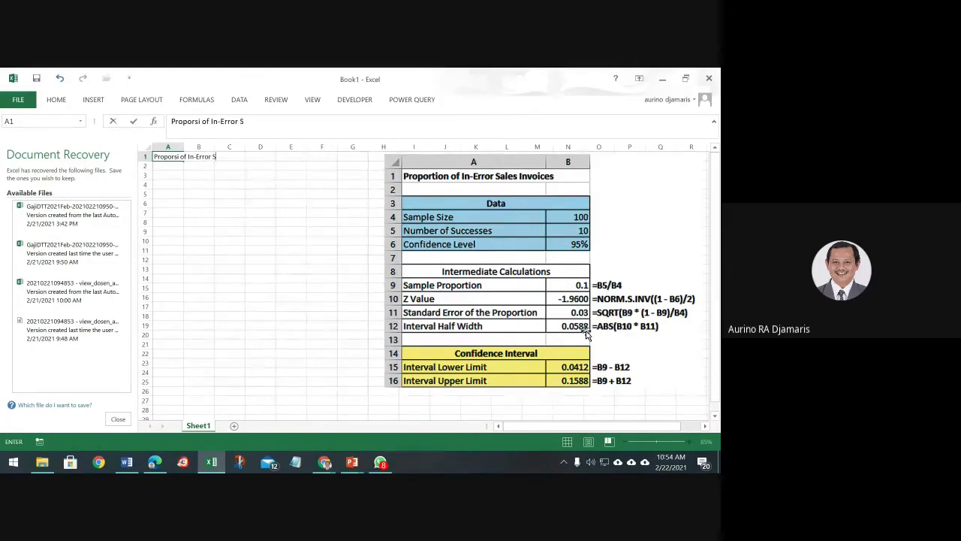
key(BackSpace)
key(BackSpace)
text(a)
text(les)
text( In)
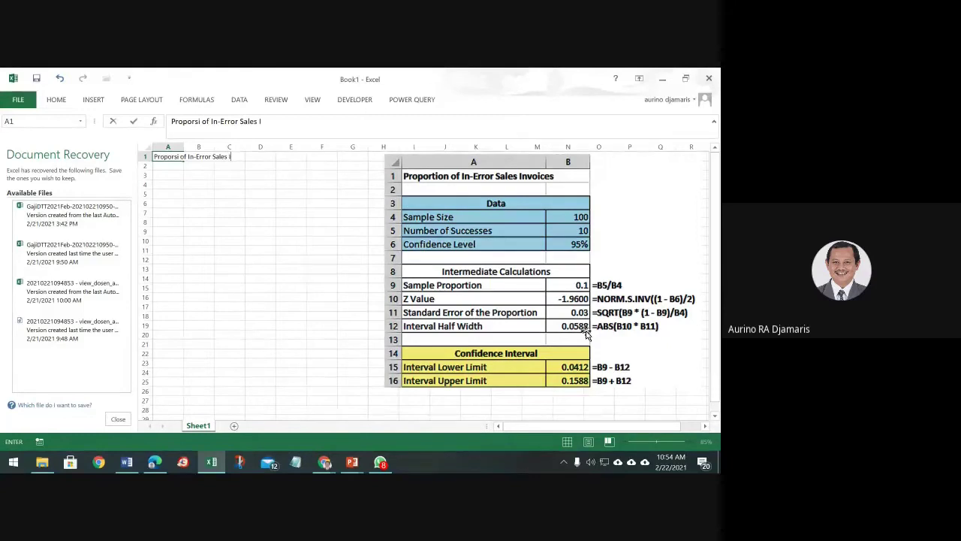
text(voices)
key(Return)
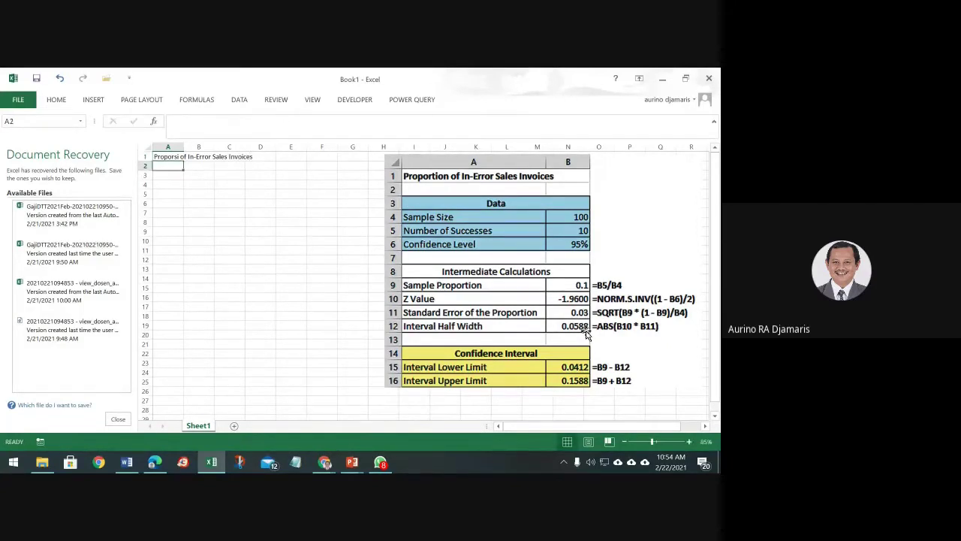
Step: Enter the heading "Data" in A3, the label "Ukuran Sample" in A4 and the value 100 in B4
key(Return)
text(Data)
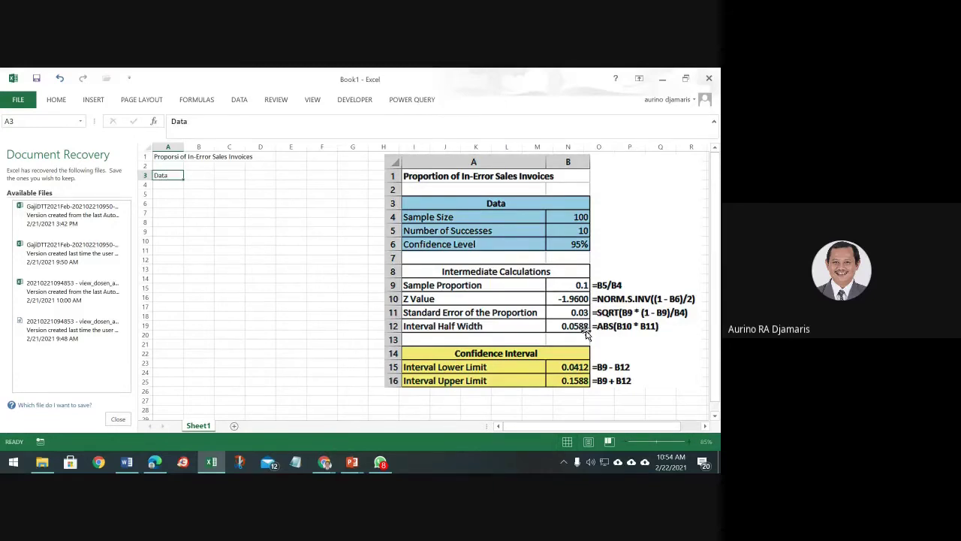
key(Return)
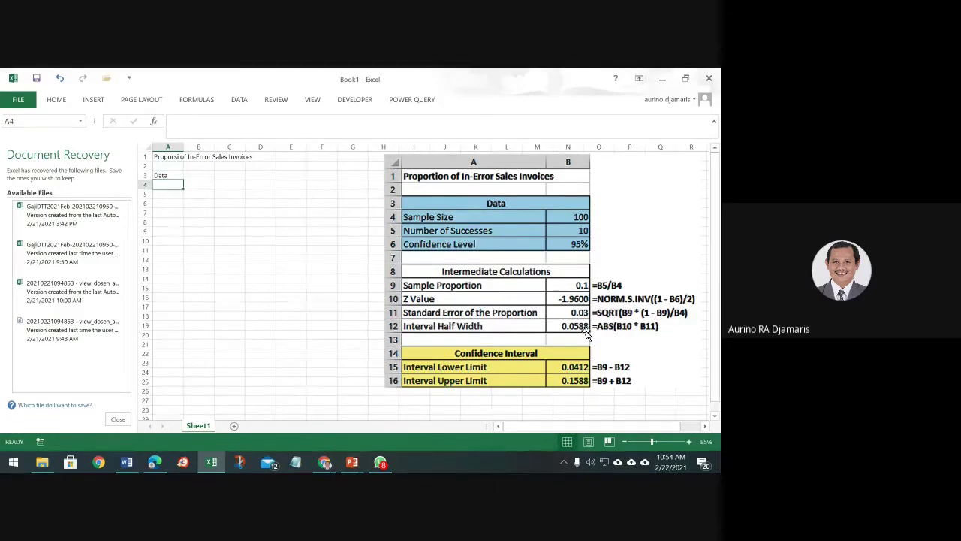
text(Ukuran Sample)
key(Tab)
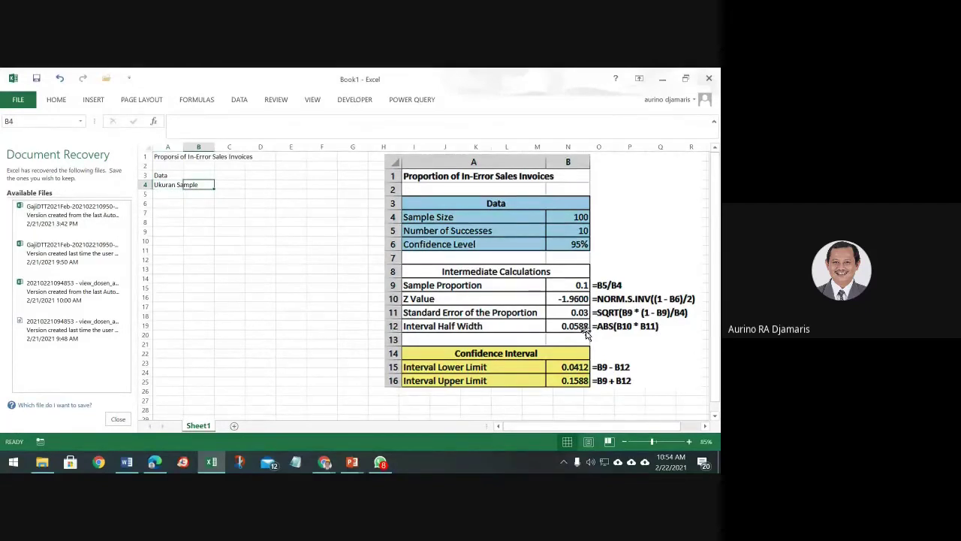
text(100)
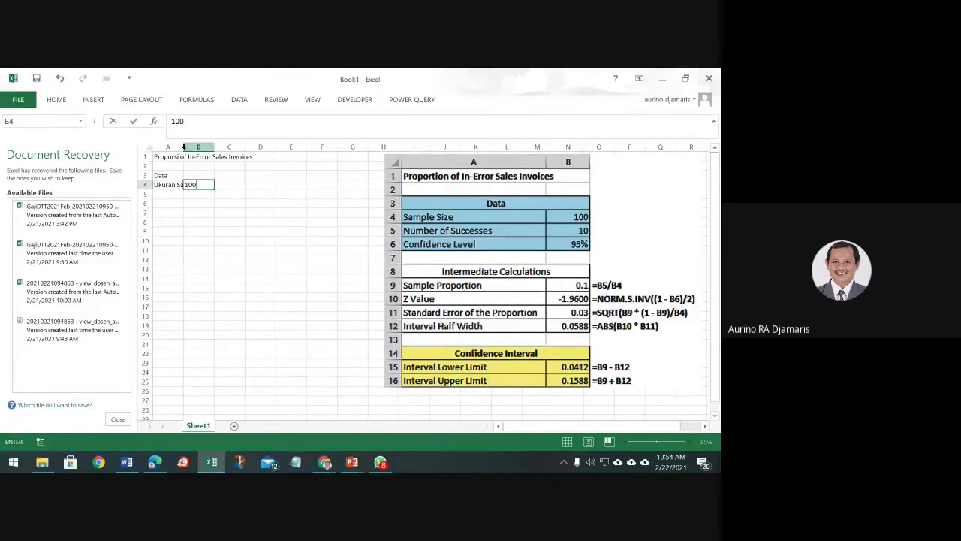
Step: Auto-fit the width of column A to its contents
click(173, 185)
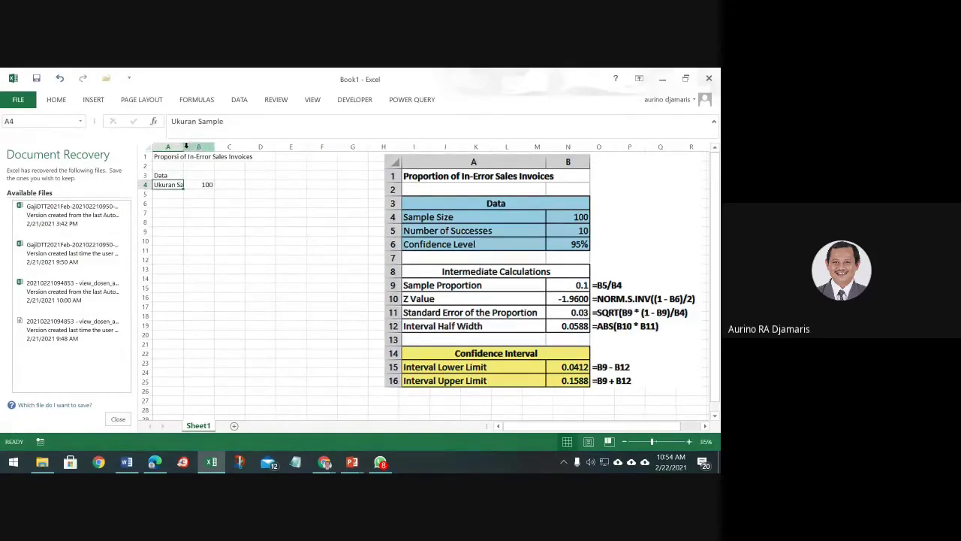
drag(182, 150, 182, 150)
double_click(181, 149)
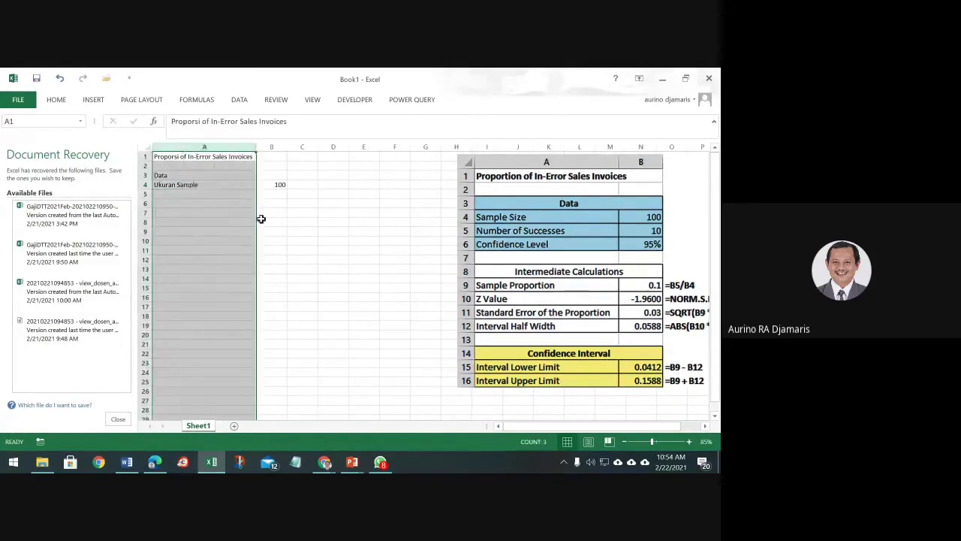
Step: Enter the label "Number of Successes" in A5 and the value 10 in B5
click(189, 200)
click(192, 191)
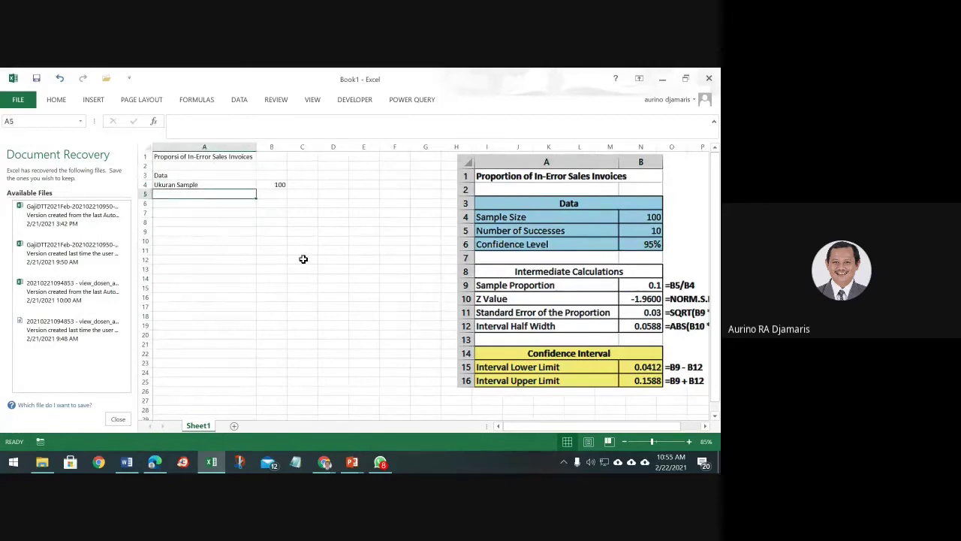
text(Number)
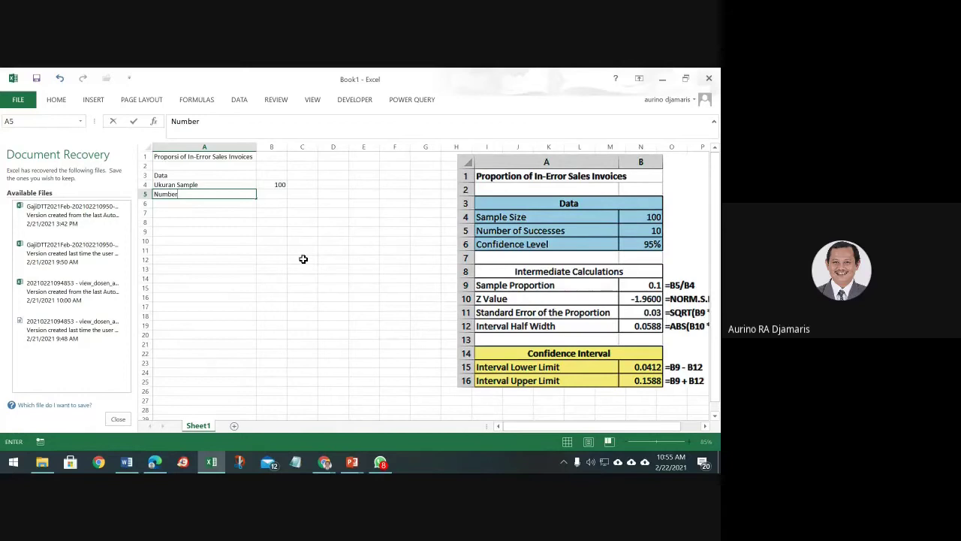
text( of Successs)
key(Tab)
text(10)
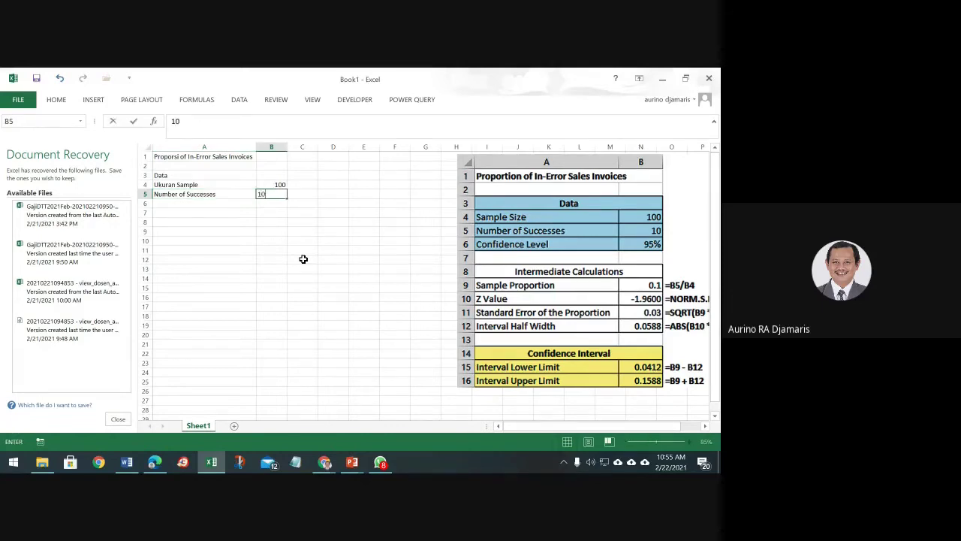
key(Return)
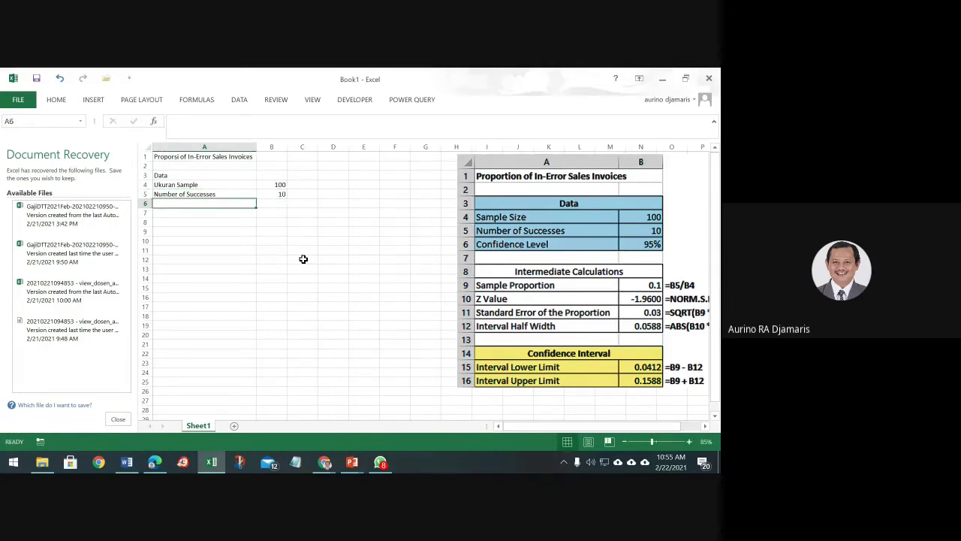
Step: Enter the label "Cofidence Level" in A6 and the value 95% in B6
text(Con)
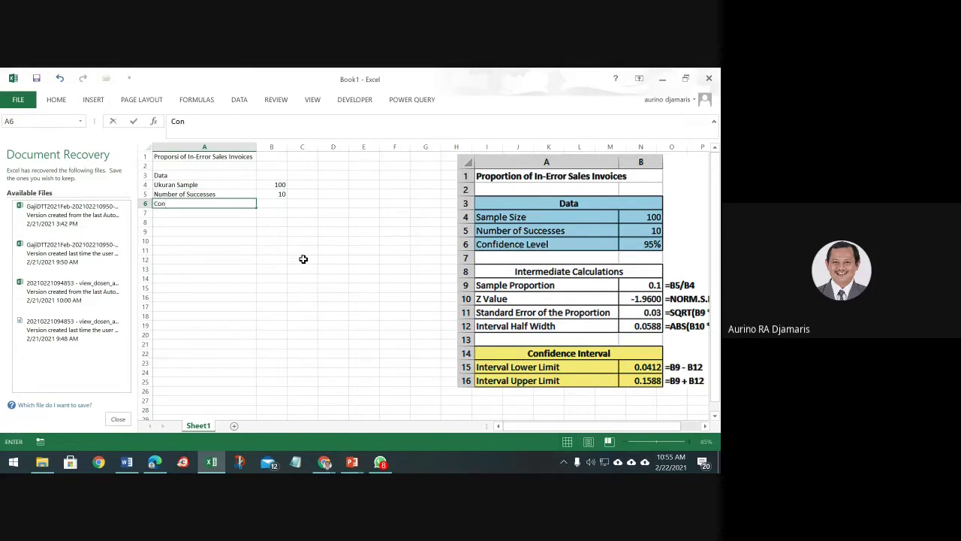
key(BackSpace)
text(fidence Level)
key(Tab)
text(9)
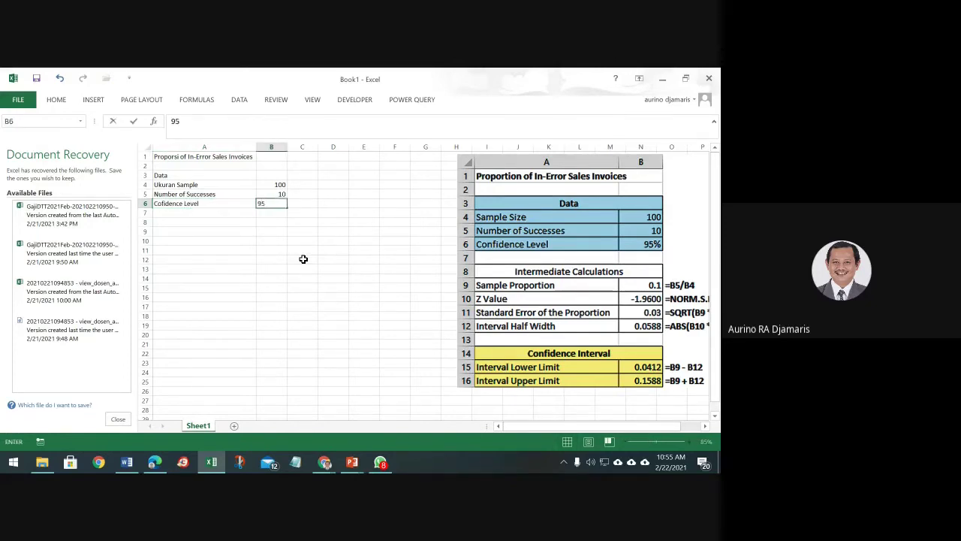
text(5%)
key(Return)
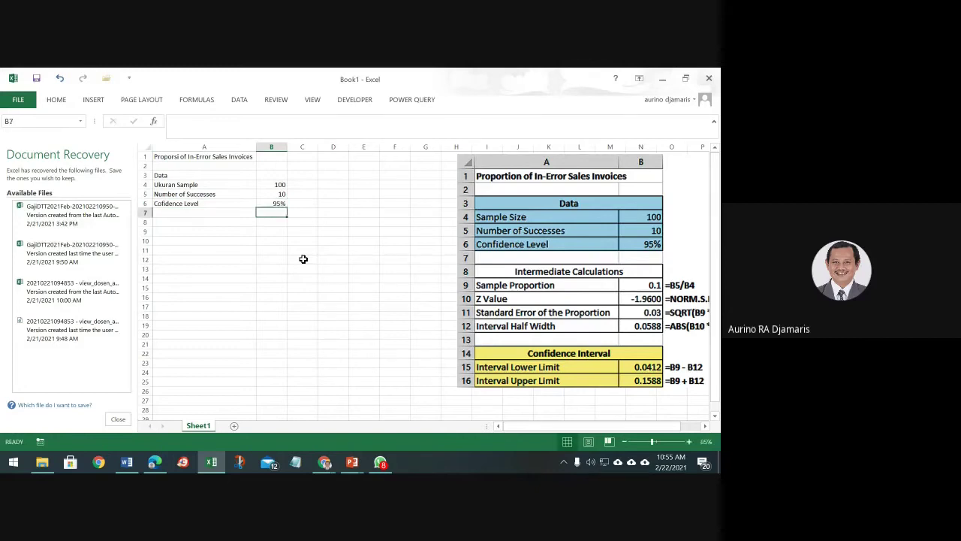
Step: Correct the spelling of the label in A6 to "Confidence Level"
key(Left)
key(Up)
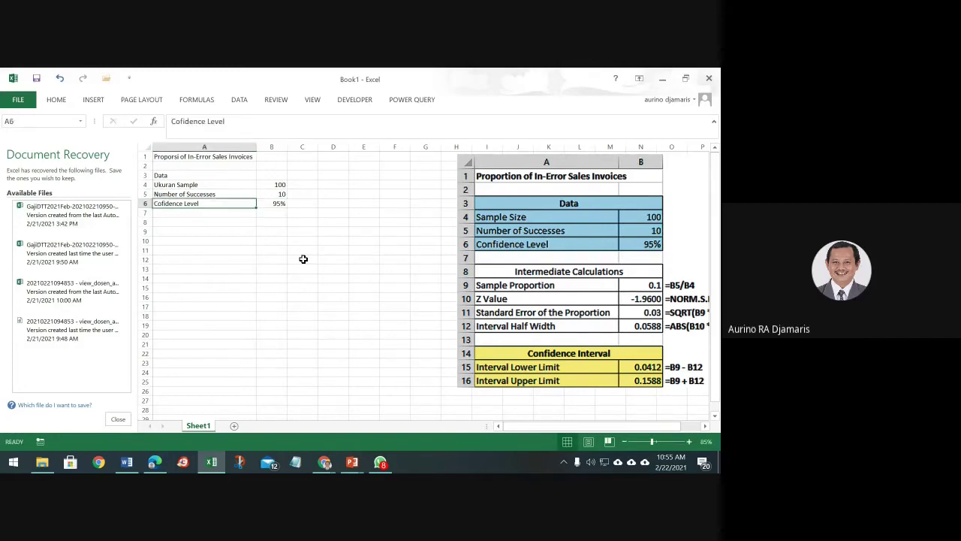
key(F2)
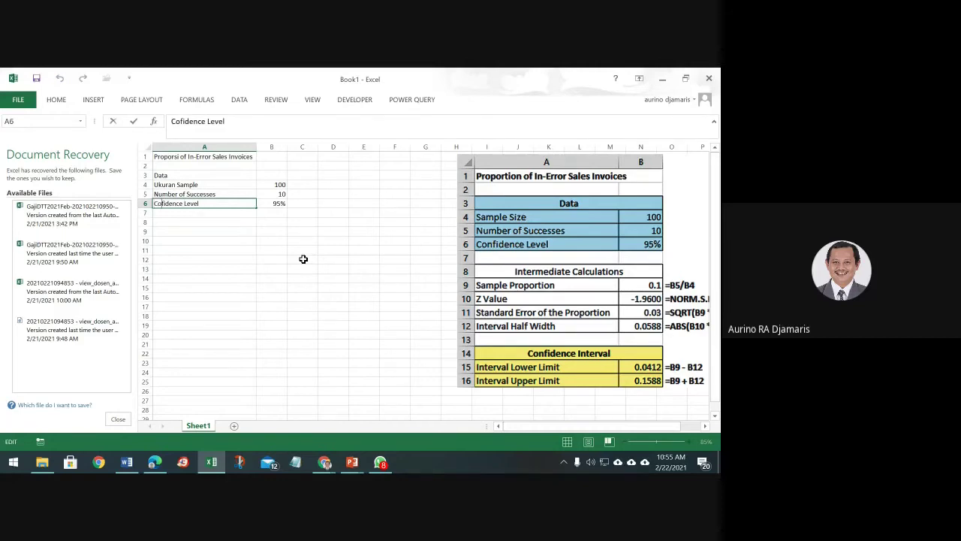
text(n)
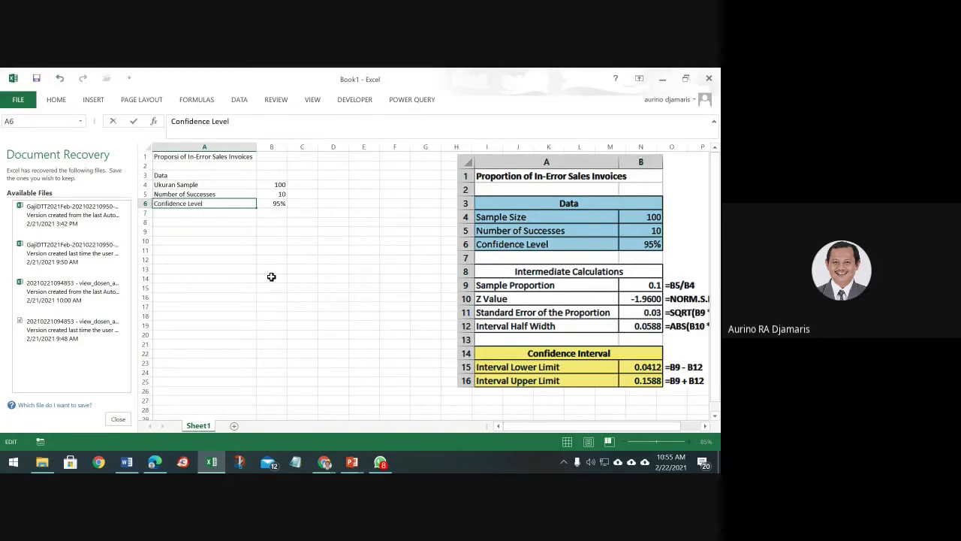
Step: Enter the heading "Perhitungan" in A8 and the label "Sample Proportion" in A9
click(182, 220)
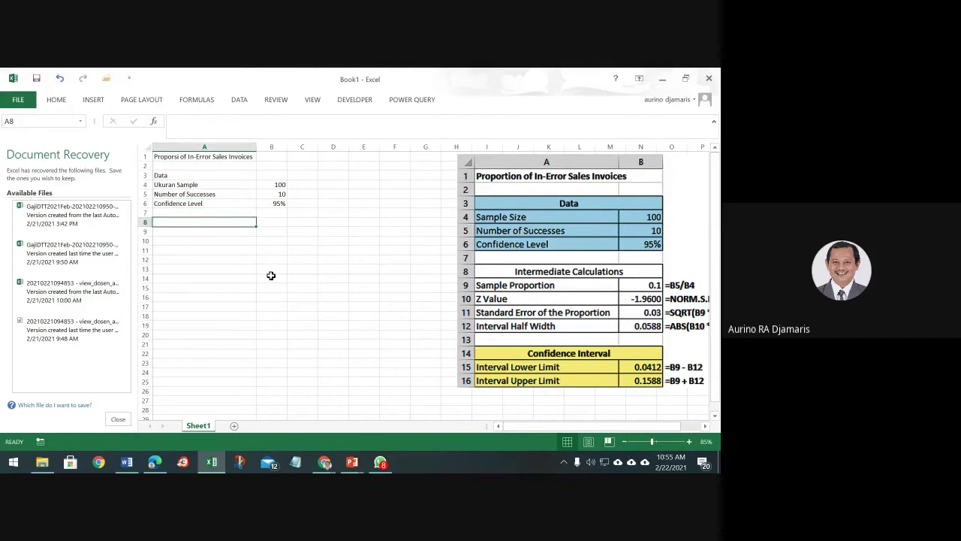
text(Perhi)
text(tunga)
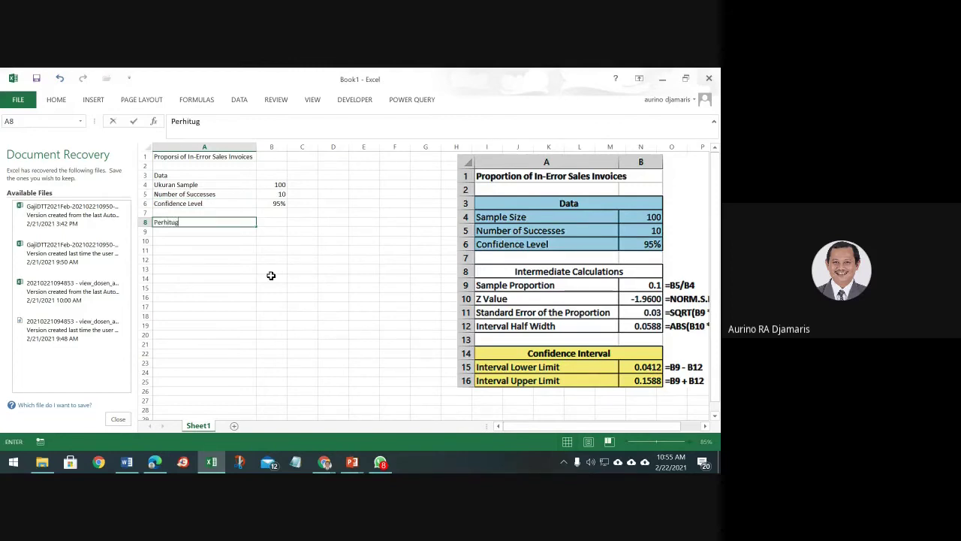
text(n)
key(Return)
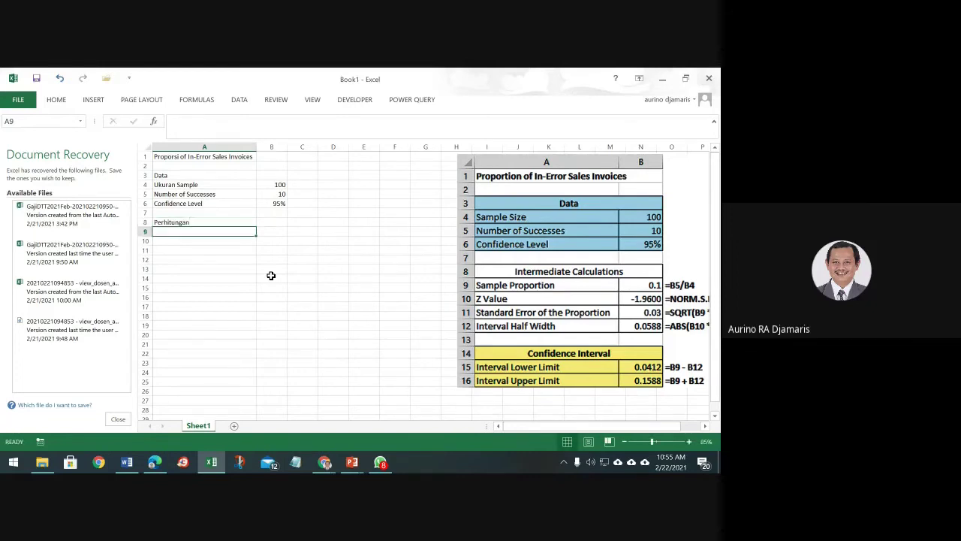
text(Samp)
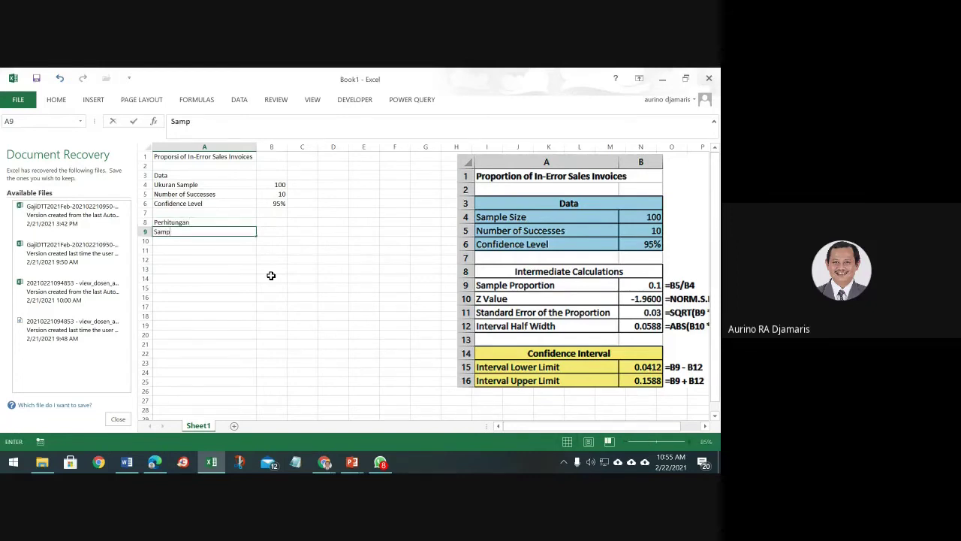
text(le Prop)
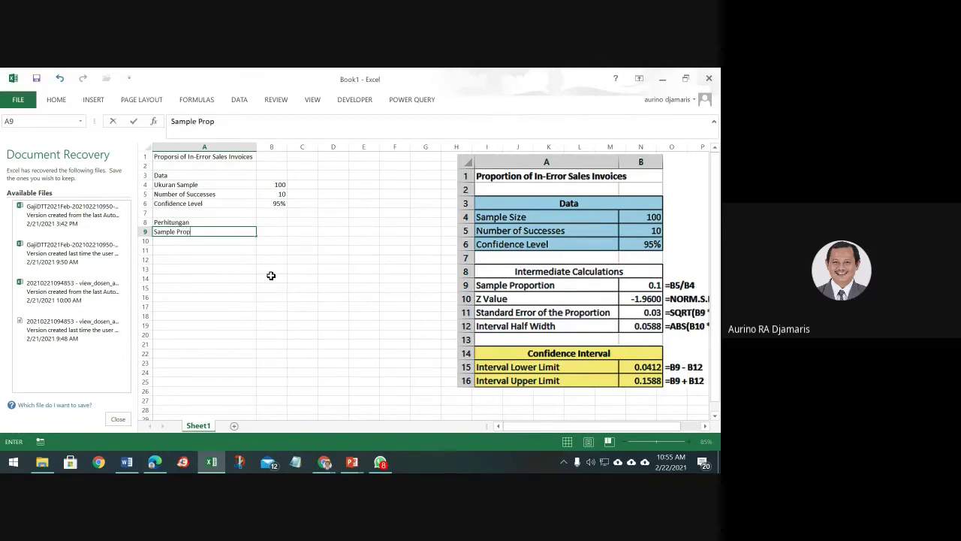
text(ortion)
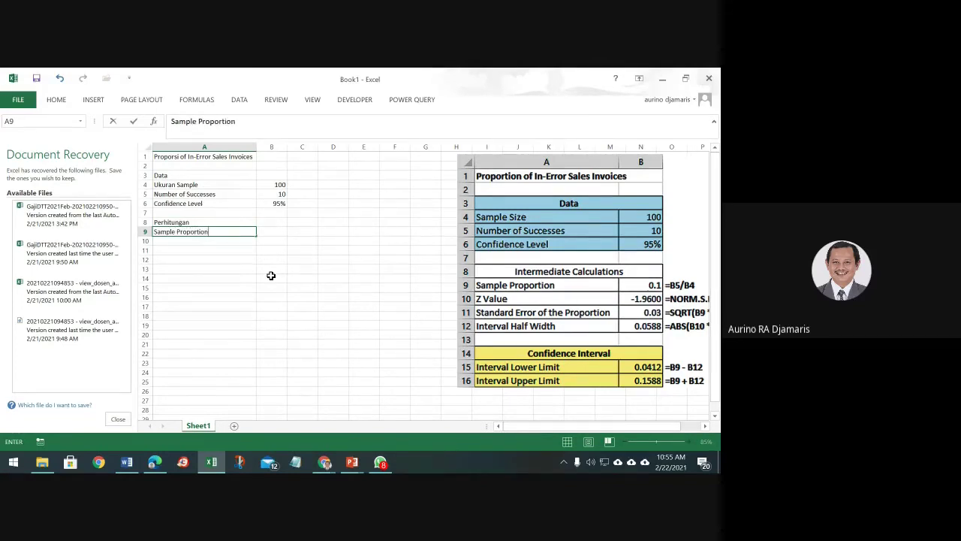
key(Tab)
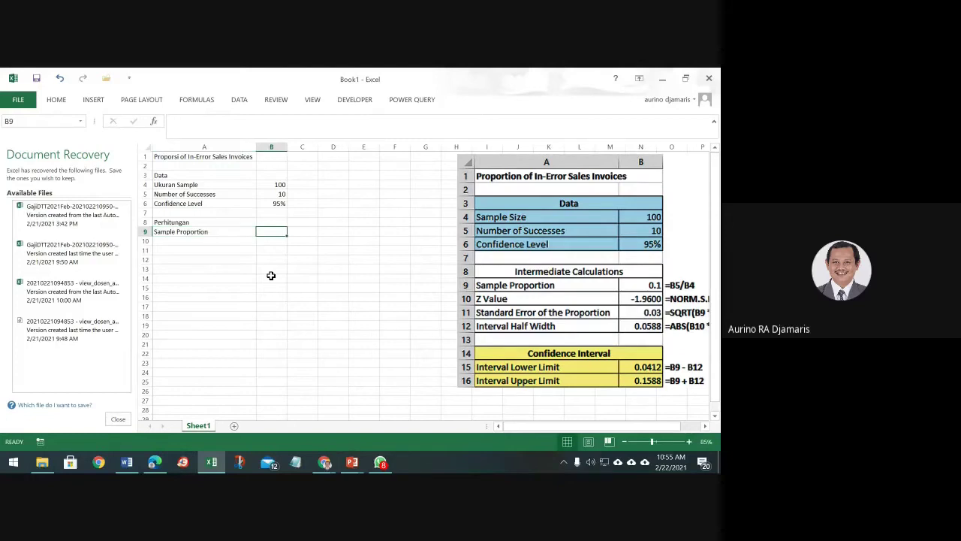
Step: Enter the formula =B5/B4 in B9 to calculate the sample proportion
text(=)
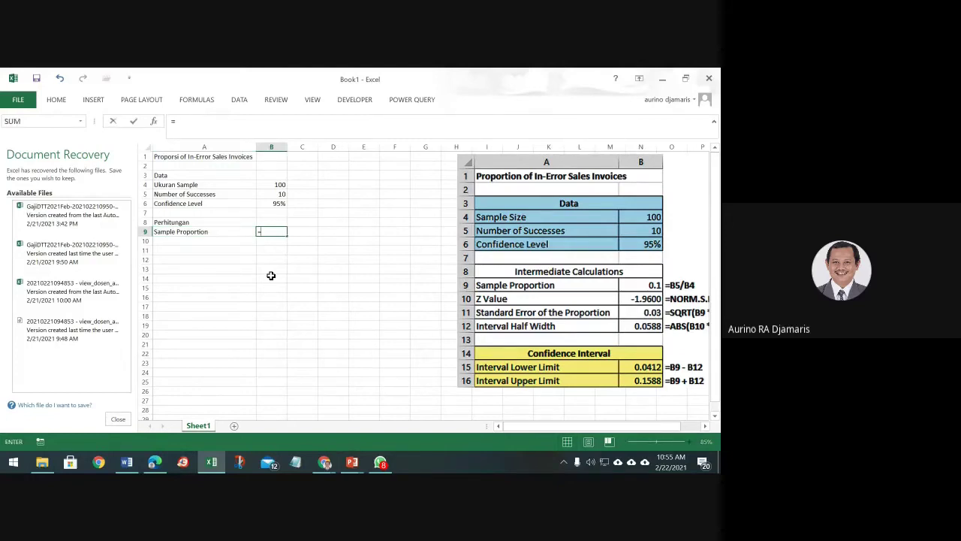
key(Up)
key(Up)
key(Up)
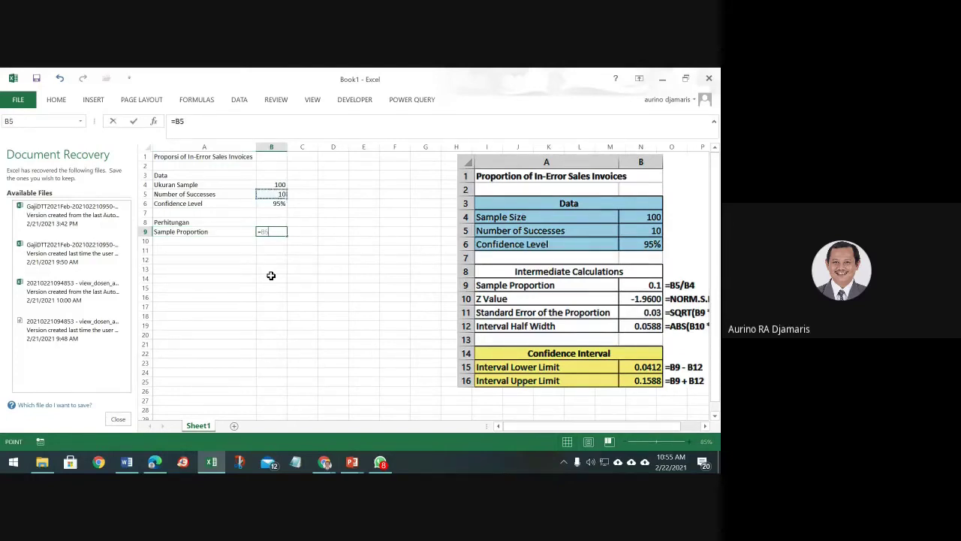
key(Up)
text(/)
key(Up)
key(Up)
key(Up)
key(Up)
key(Up)
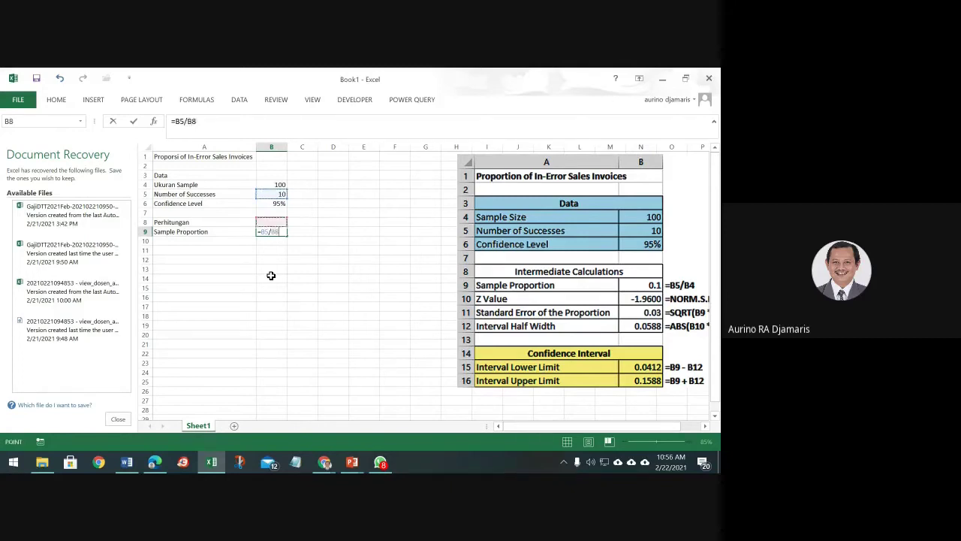
key(Return)
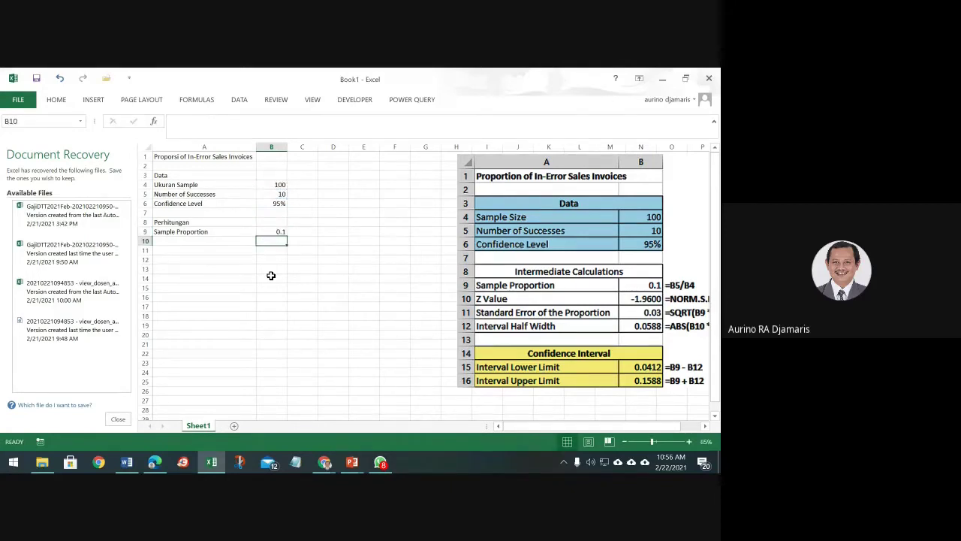
Step: Enter the label "Z Value" in A10
key(Left)
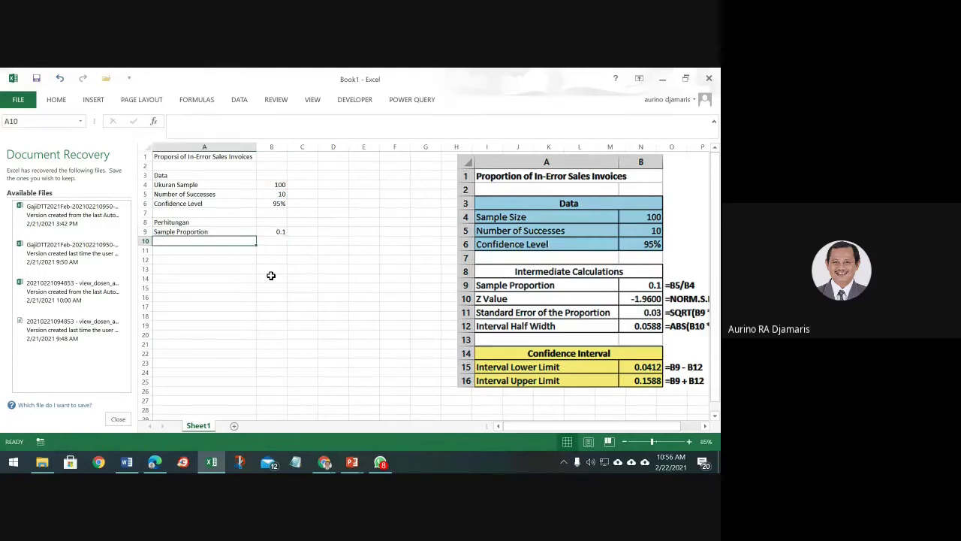
text(Z)
text( Vslu)
key(BackSpace)
key(BackSpace)
text(alue)
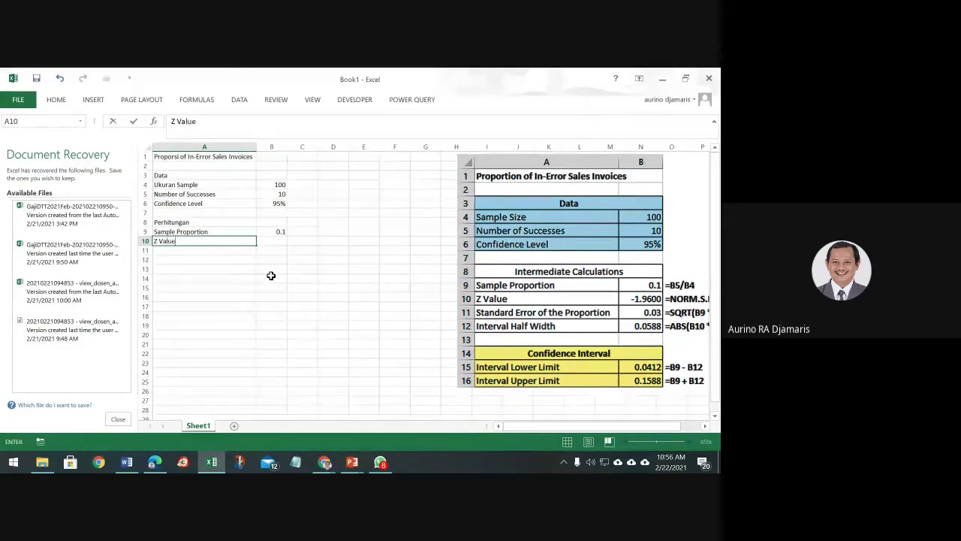
key(Tab)
Step: Try to enter the Z value formula =NORM.S.INV(1-B6)/2) in B10, following the reference picture
text(=)
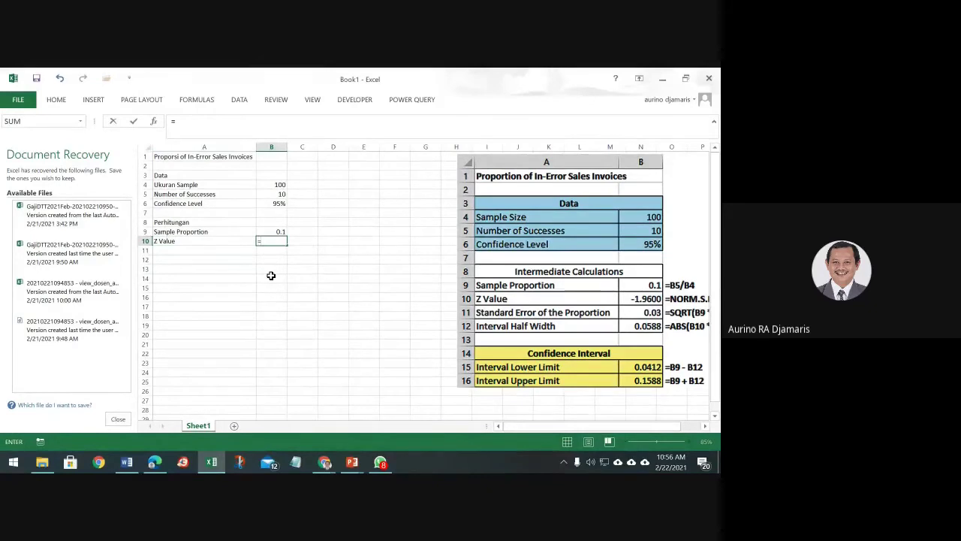
text(Nor)
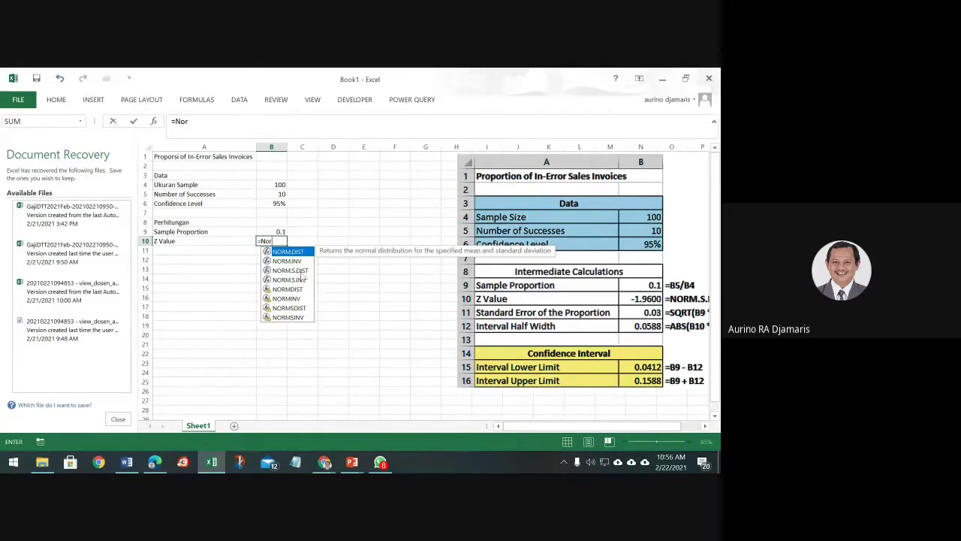
click(705, 427)
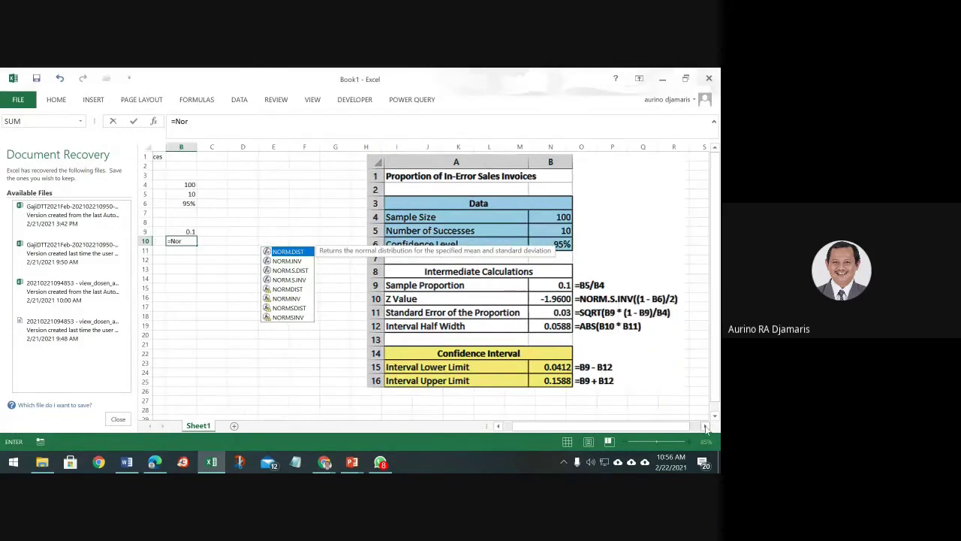
double_click(296, 280)
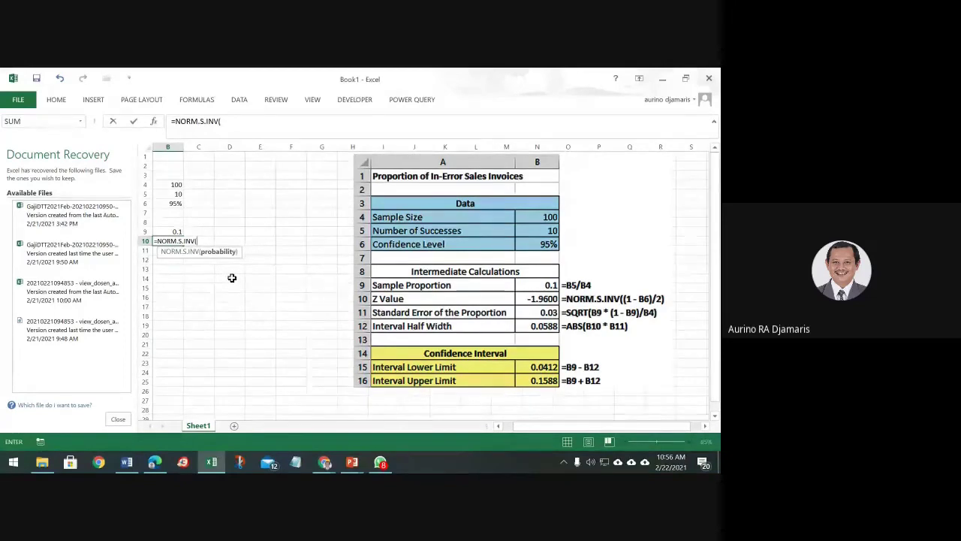
text(1-)
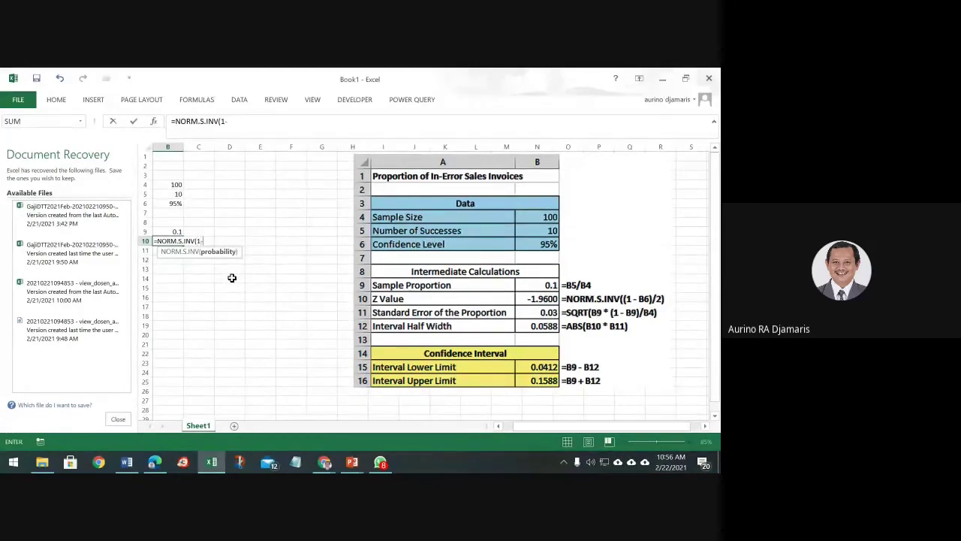
click(180, 204)
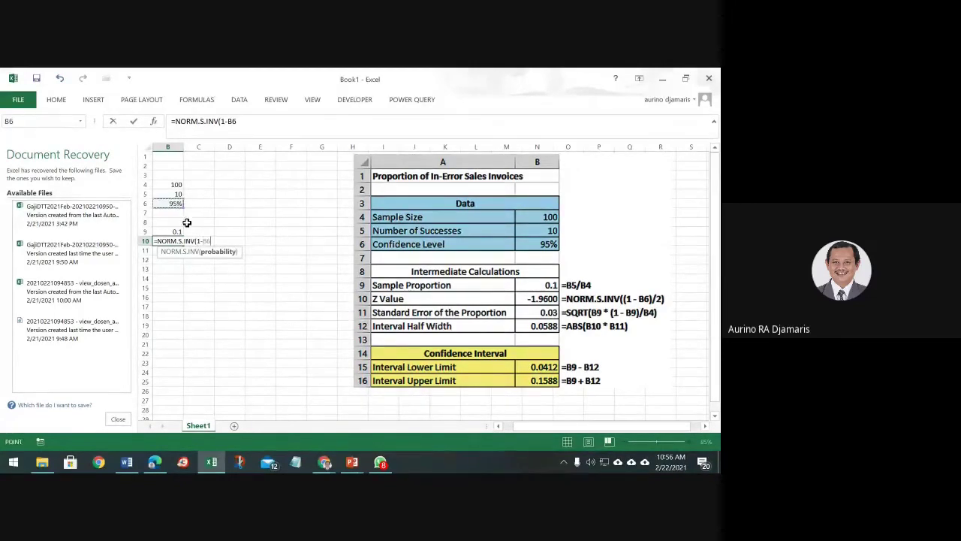
text()/2)
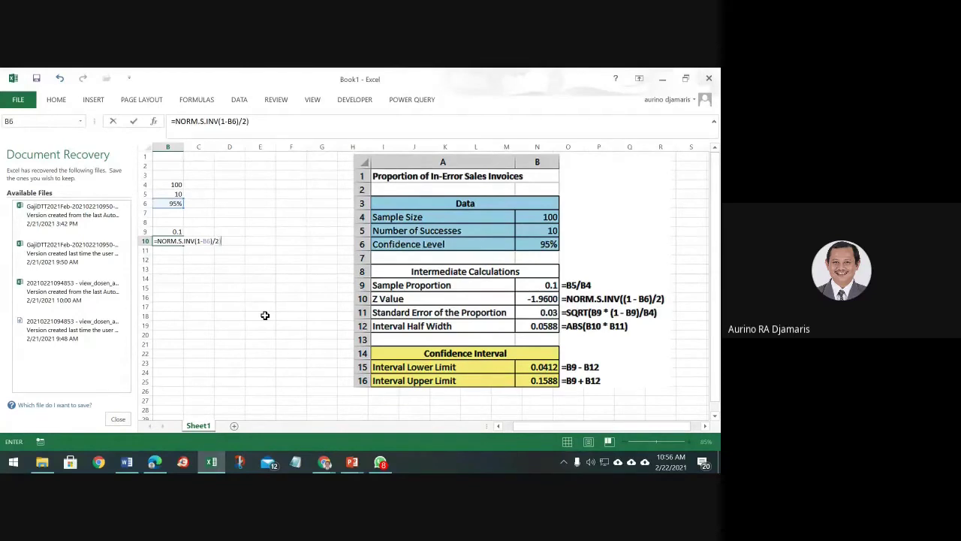
key(Return)
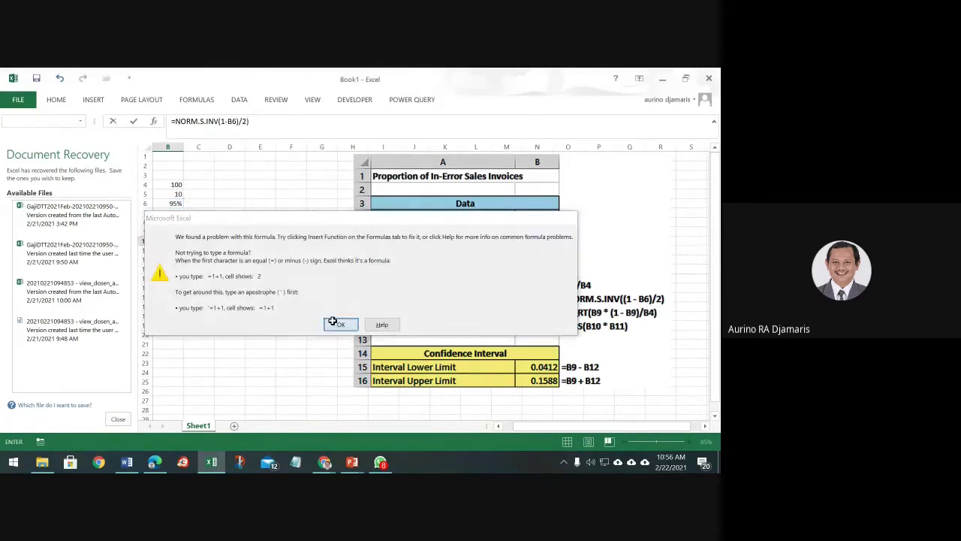
click(333, 321)
click(333, 323)
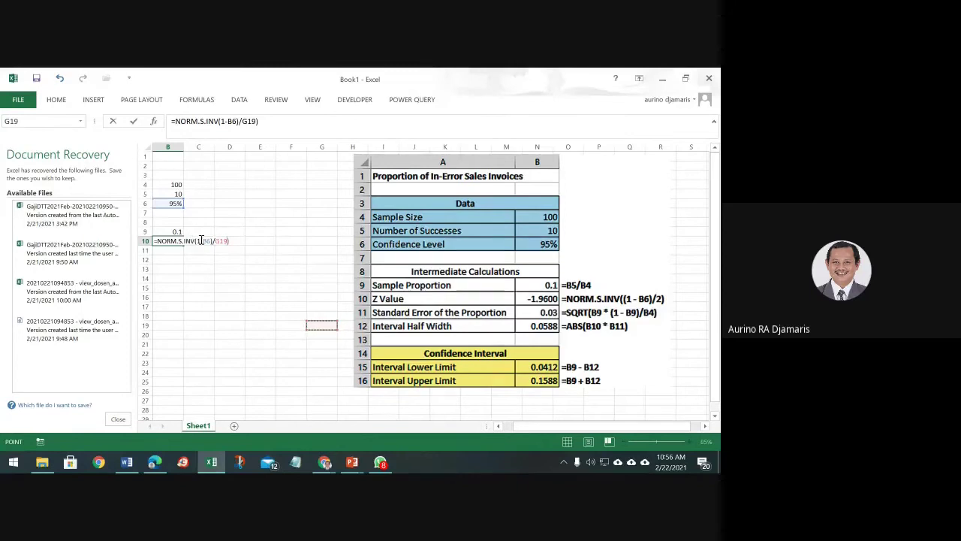
Step: Add the missing opening parenthesis before 1-B6 in the B10 formula
click(201, 240)
text(()
key(Return)
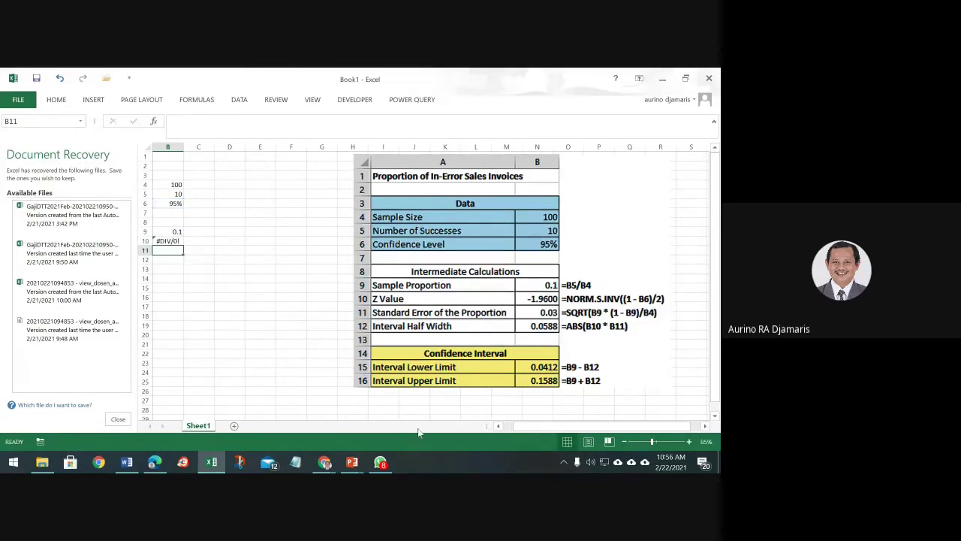
Step: Replace the stray G19 divisor in the B10 formula with 2, matching =NORM.S.INV((1-B6)/2) in the reference picture
click(496, 427)
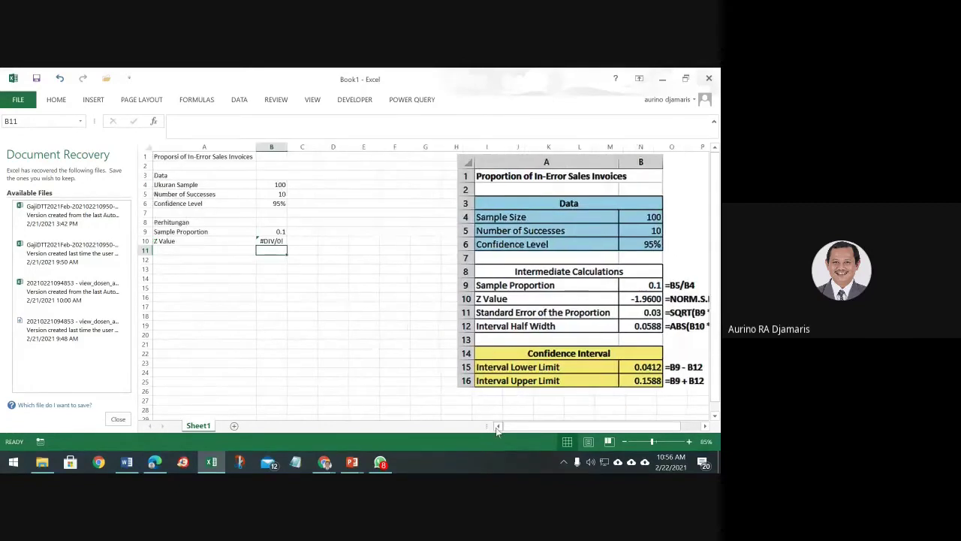
click(269, 240)
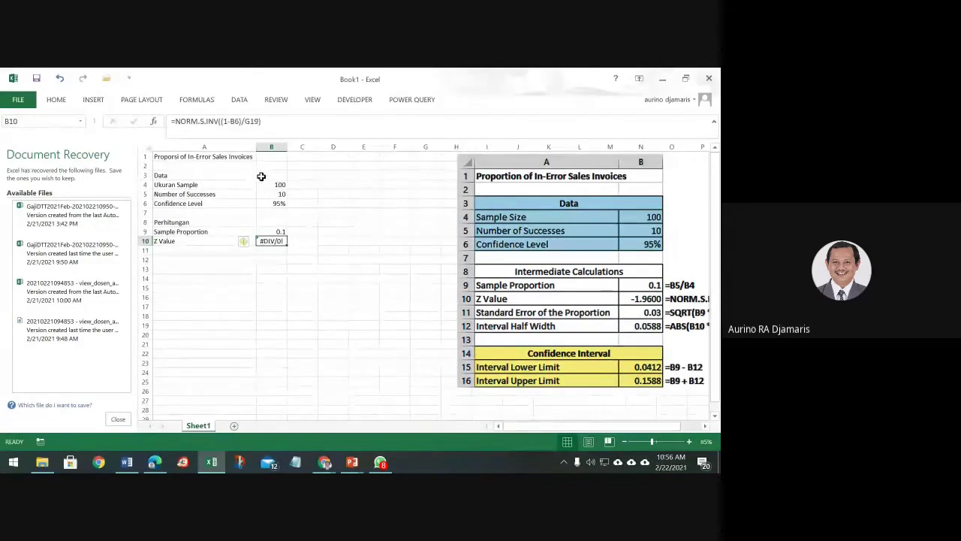
click(707, 427)
click(707, 426)
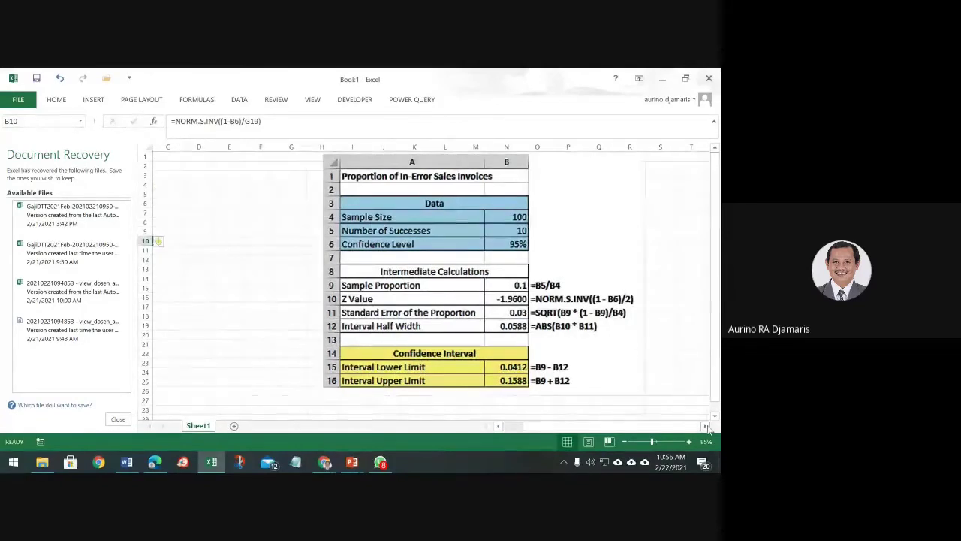
click(498, 426)
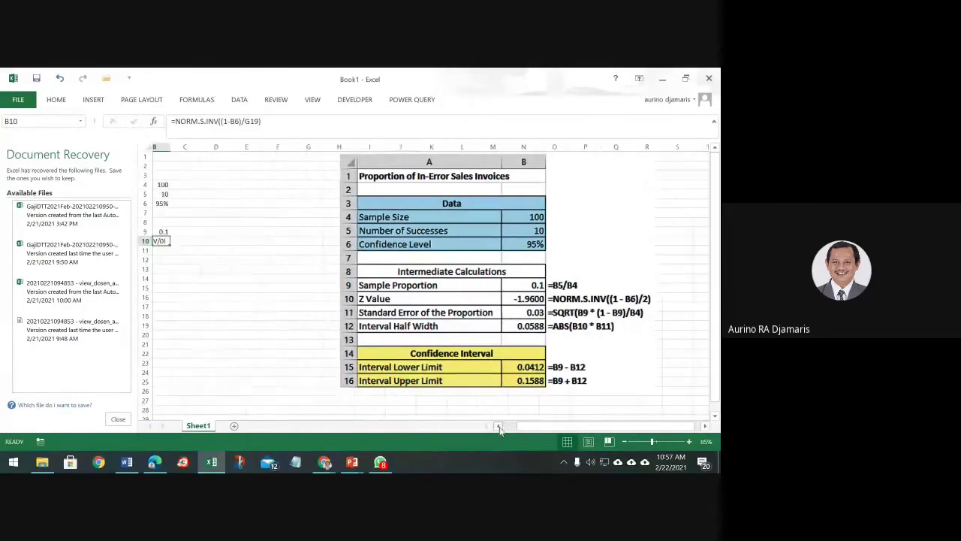
click(498, 426)
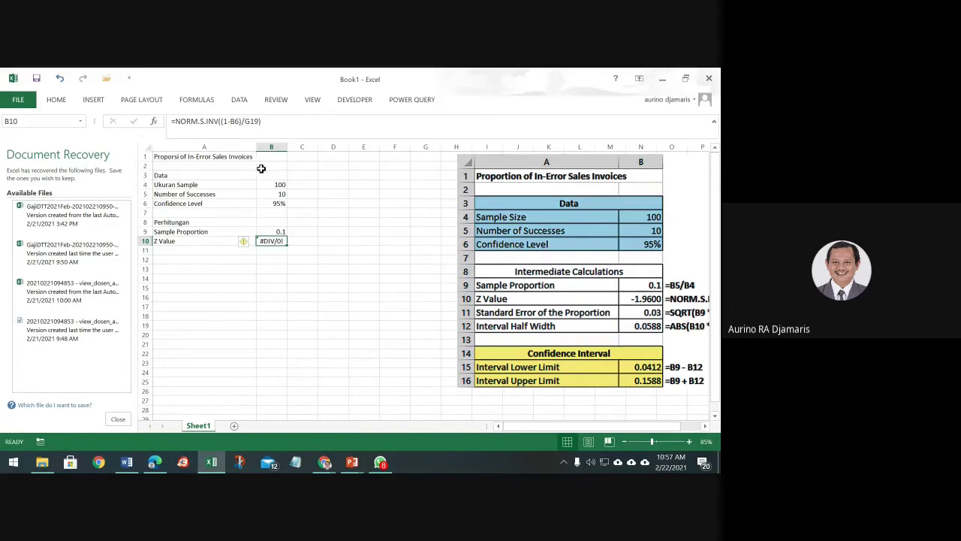
click(256, 122)
key(BackSpace)
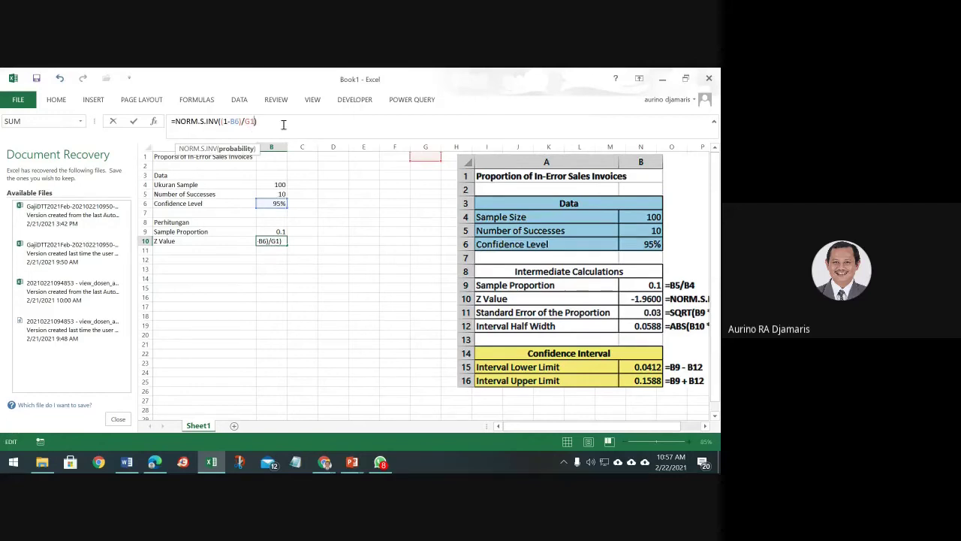
key(BackSpace)
key(BackSpace)
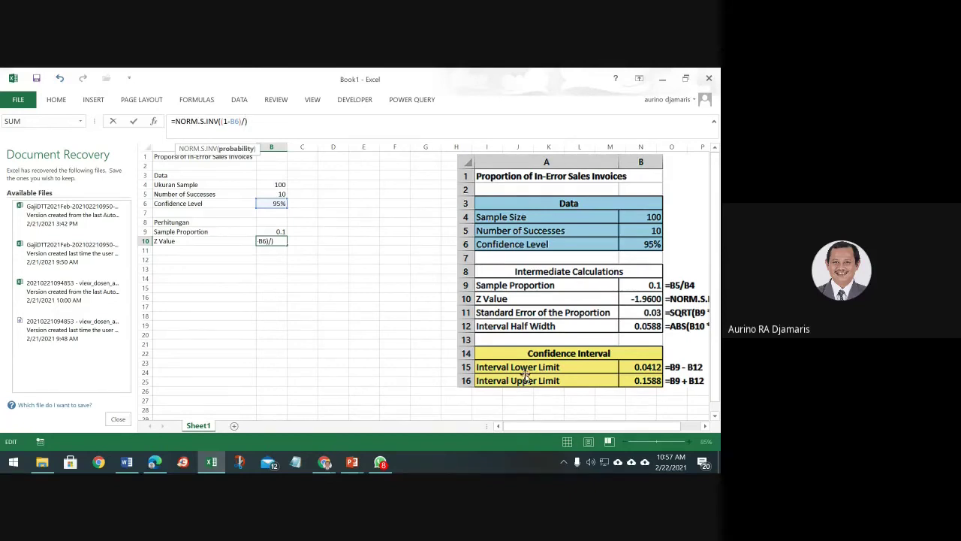
click(705, 426)
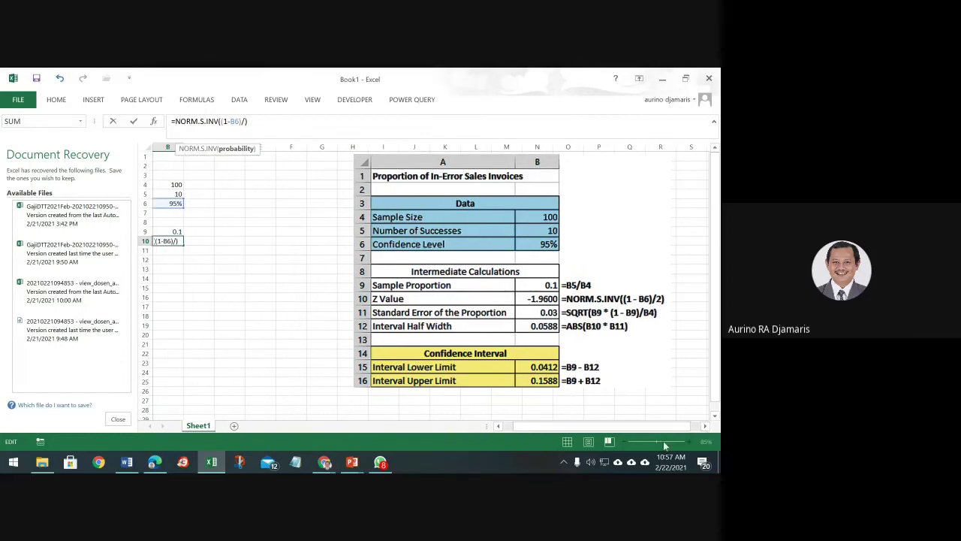
drag(664, 429, 650, 429)
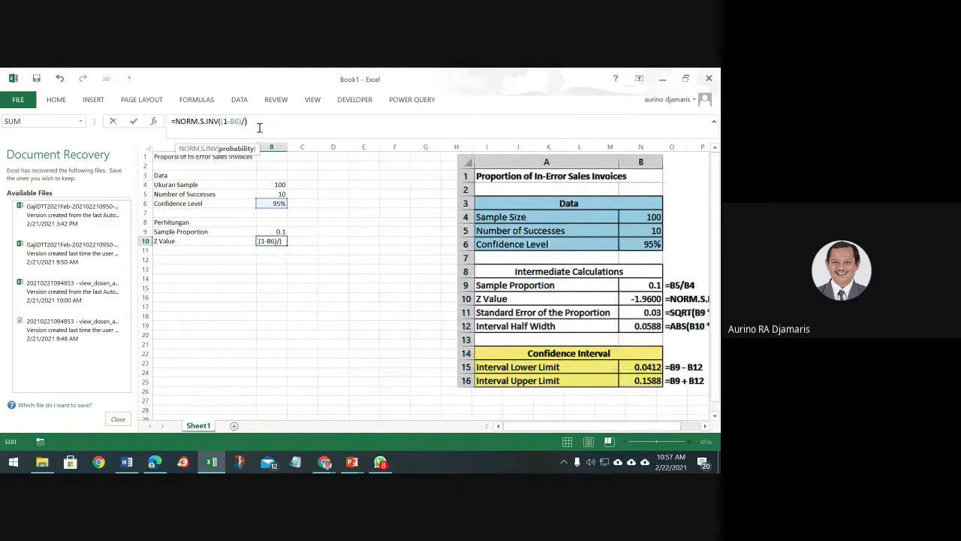
text(2))
key(Return)
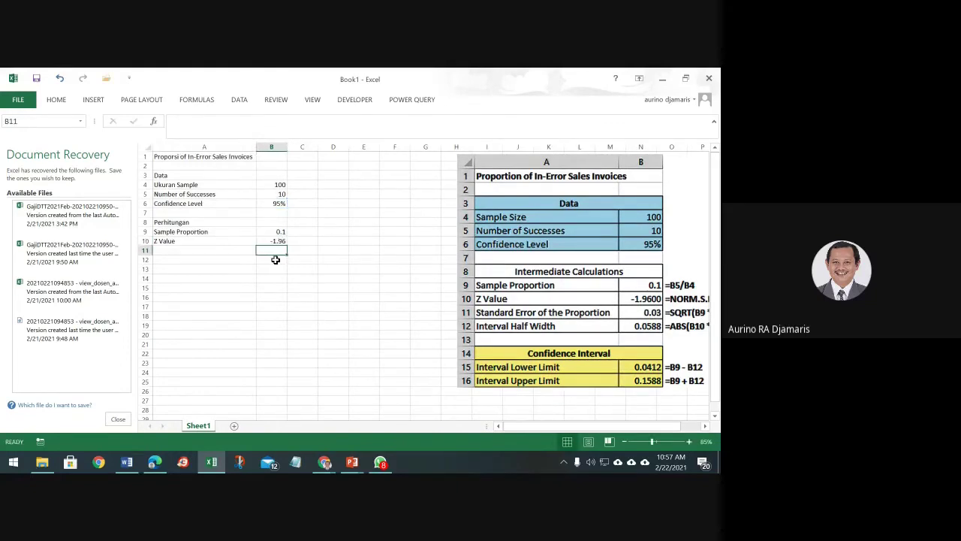
Step: Enter the label "Standar error of Proportion" in A11
click(210, 252)
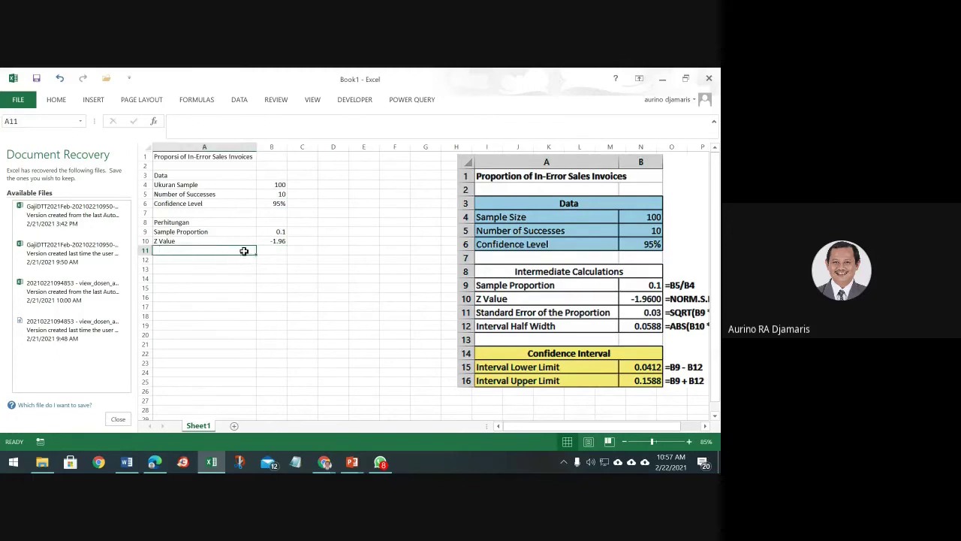
text(Standar)
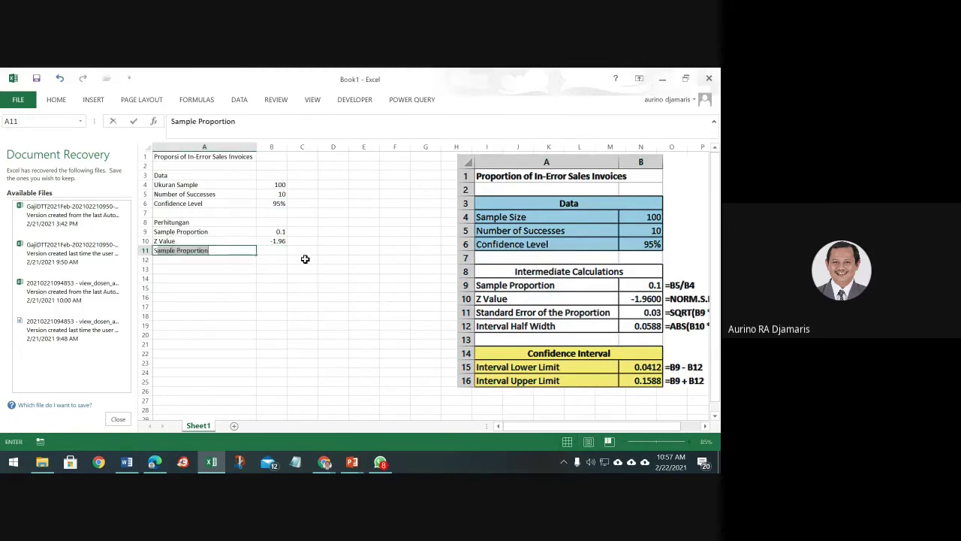
text( erro)
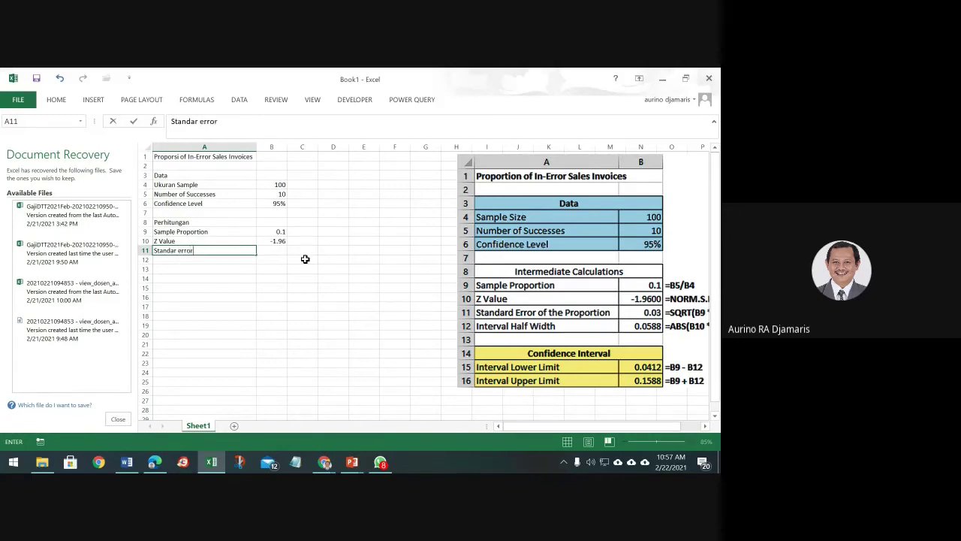
text(r of Proporituon)
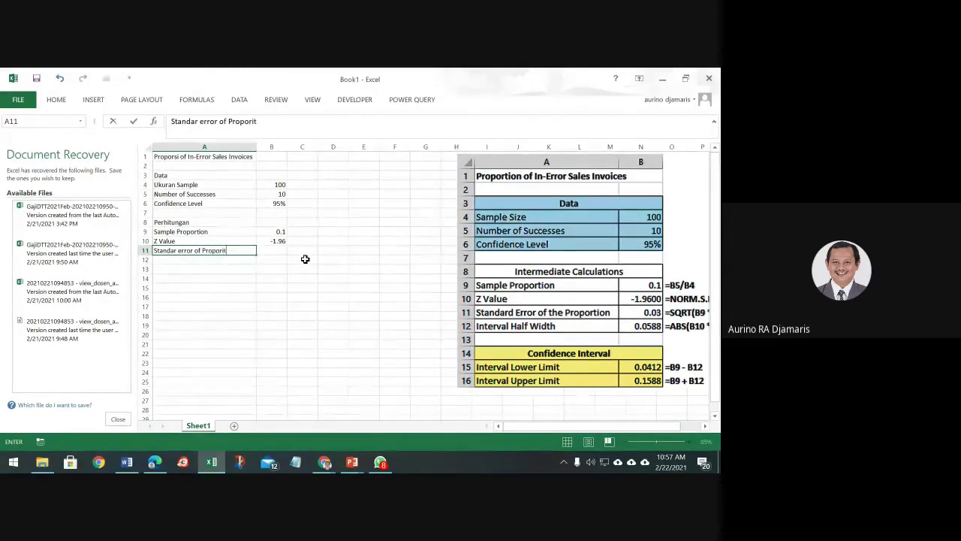
key(BackSpace)
key(BackSpace)
key(BackSpace)
key(BackSpace)
key(BackSpace)
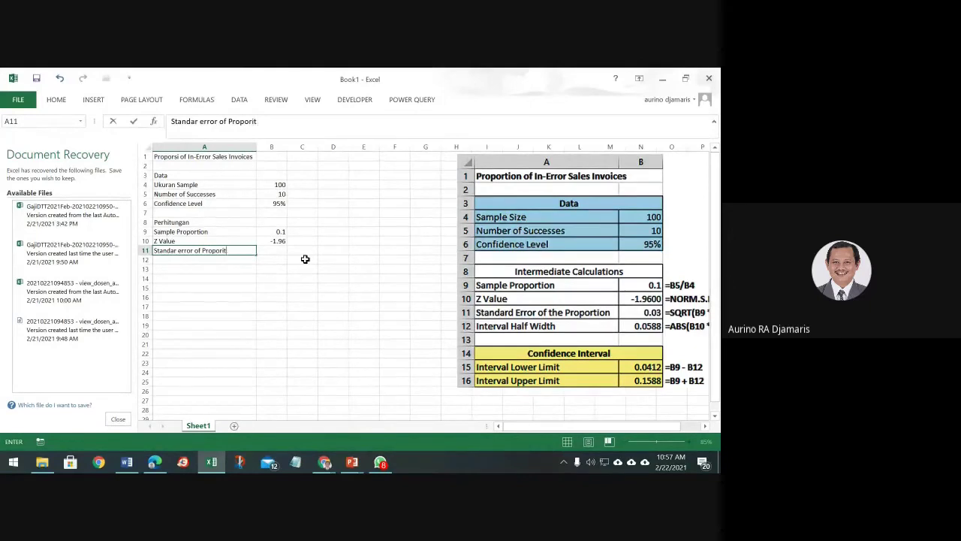
text(tion)
key(Tab)
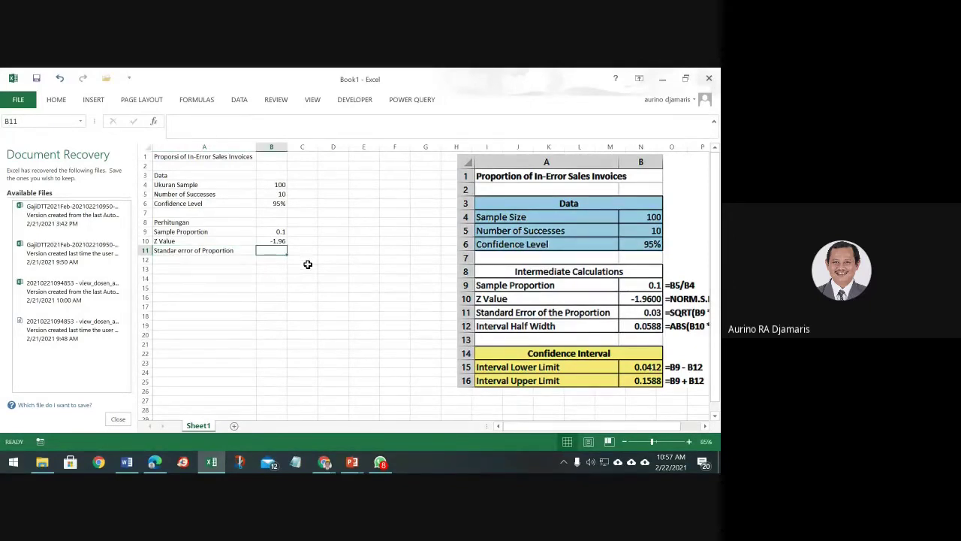
Step: Shrink the reference worksheet picture and move it close to the data, over about columns E to K
ctrl+scroll(307, 264, up, 2)
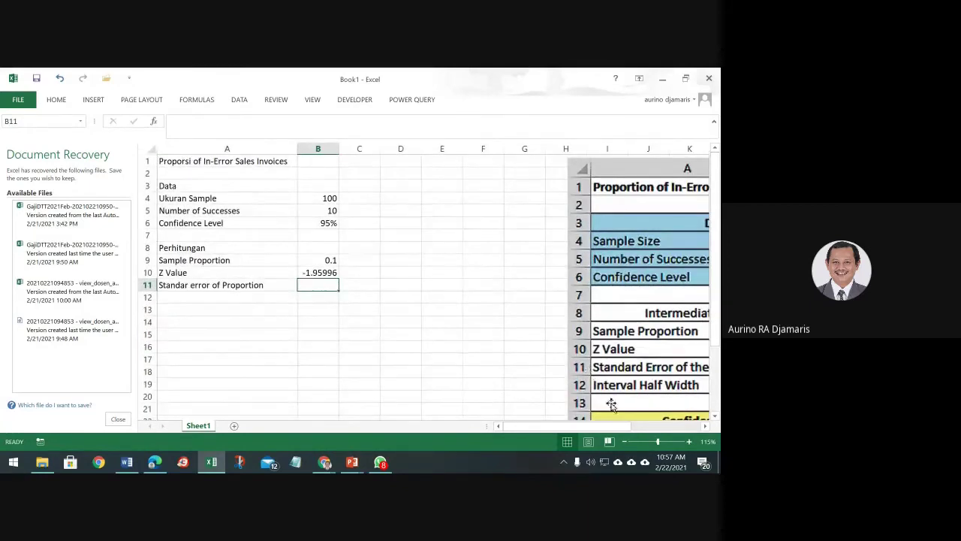
click(704, 426)
click(704, 425)
click(704, 426)
click(704, 425)
click(705, 426)
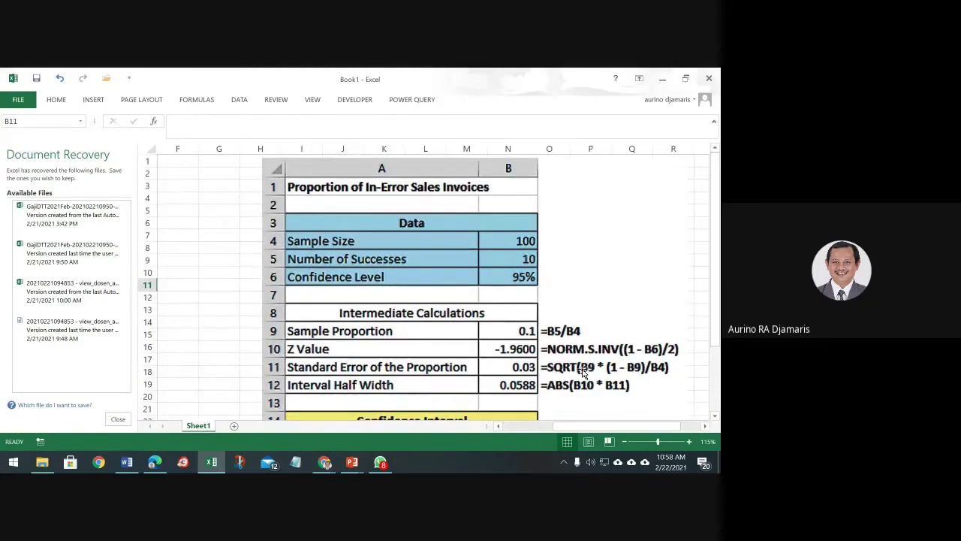
click(446, 288)
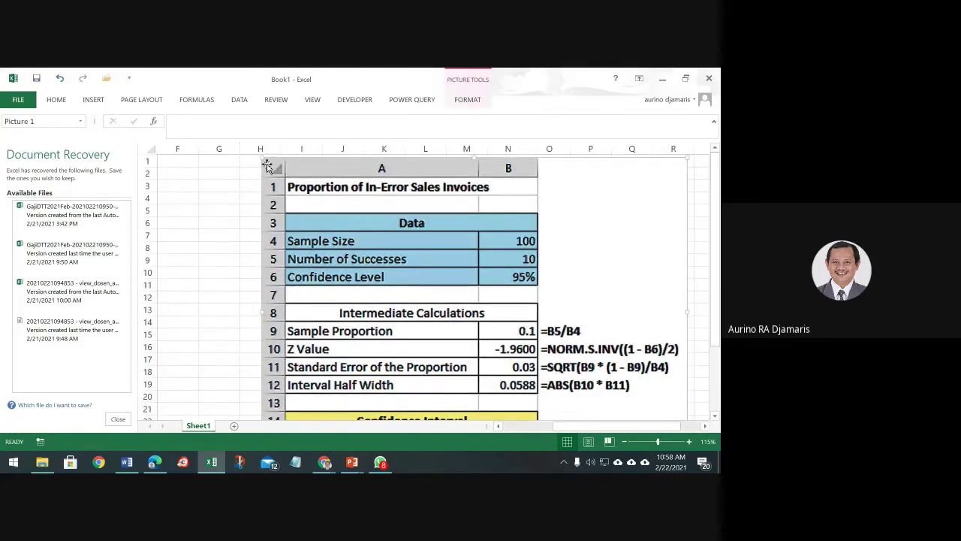
drag(261, 158, 388, 270)
drag(452, 349, 264, 251)
click(497, 426)
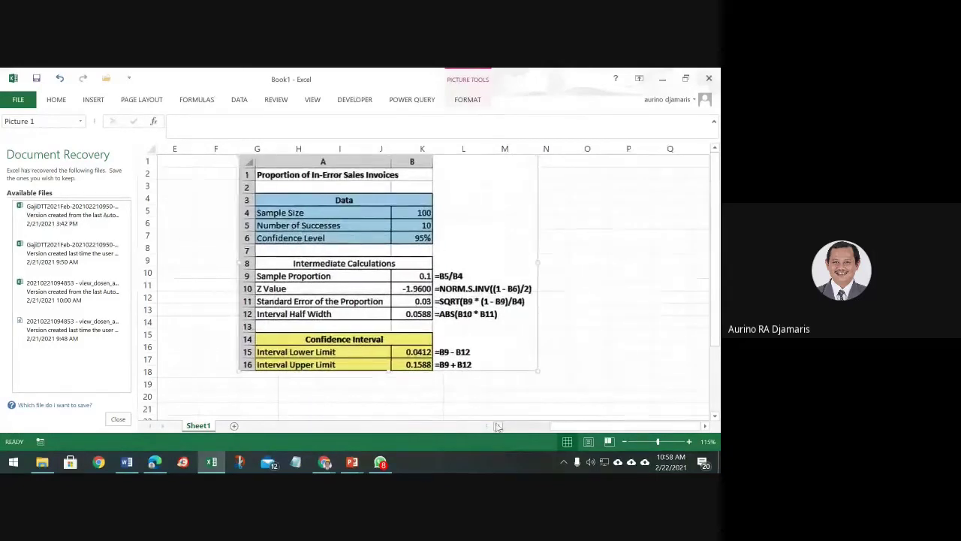
drag(588, 246, 490, 261)
Step: Enter the standard error formula =SQRT(B9*(1-B9)/B4) in B11
click(304, 287)
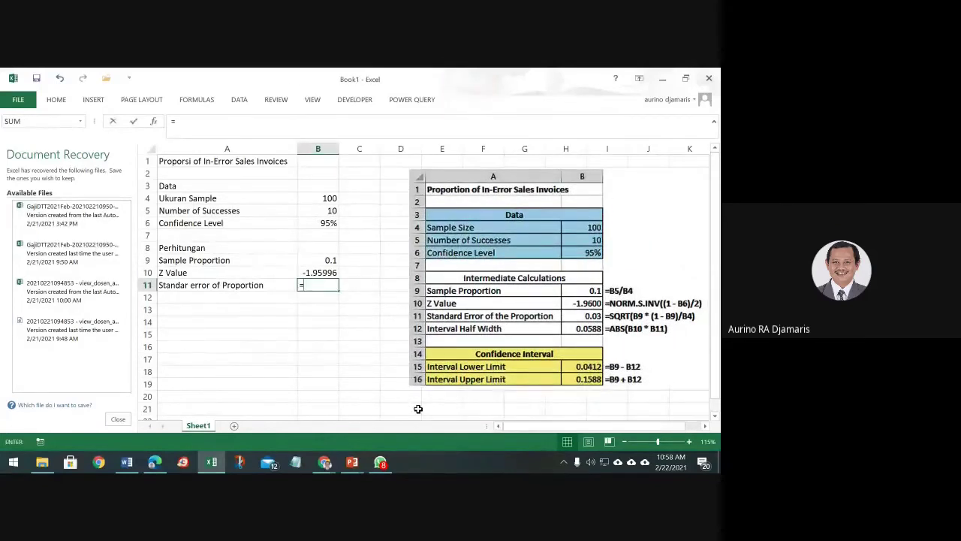
text(=sqrt()
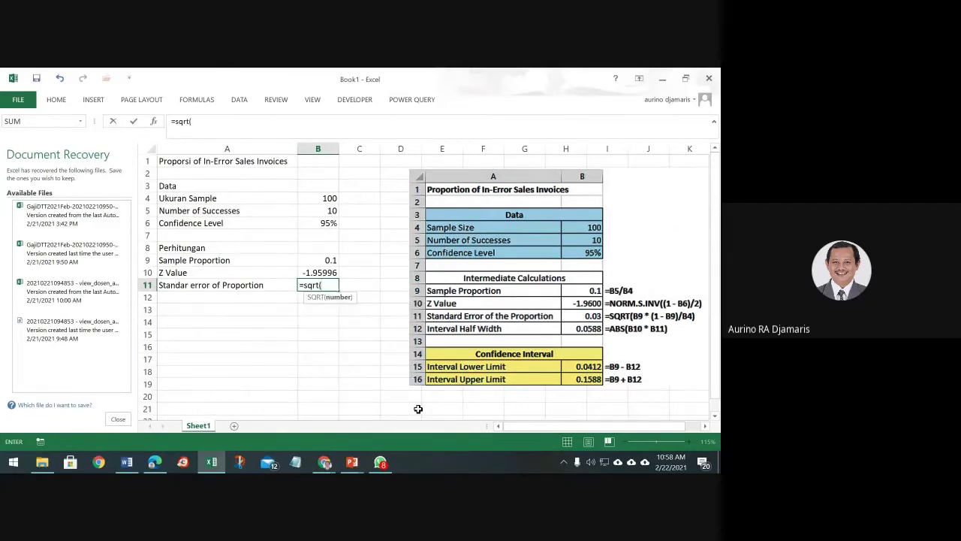
click(315, 263)
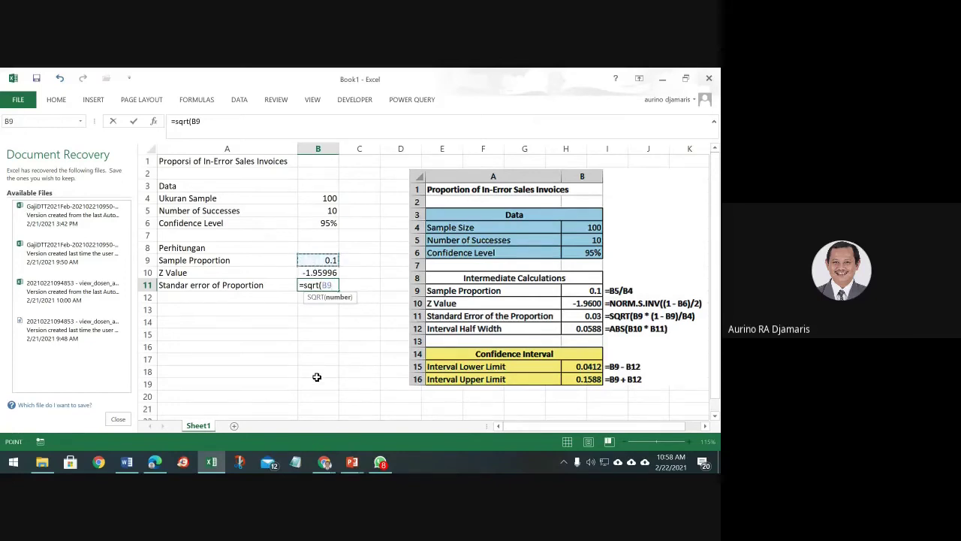
text(*(1-)
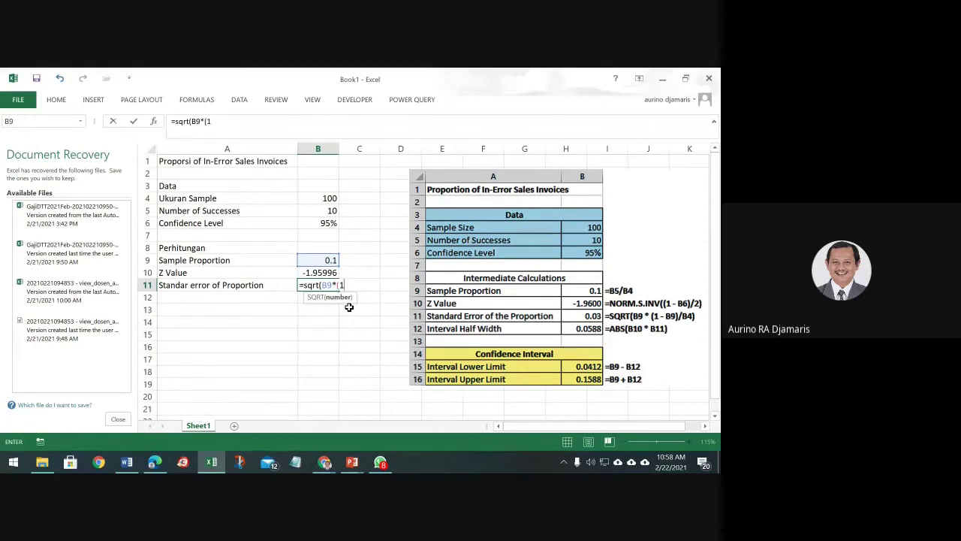
click(315, 261)
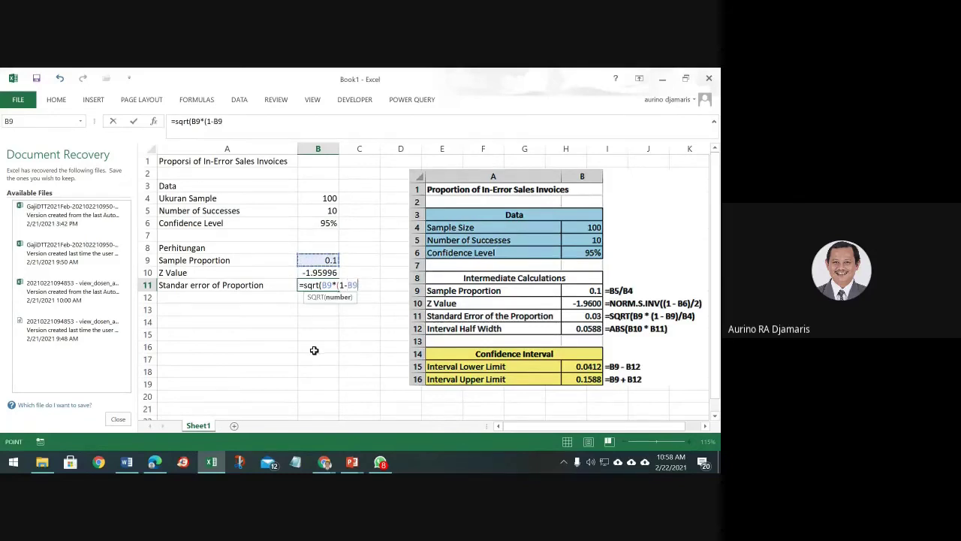
text()/)
click(312, 199)
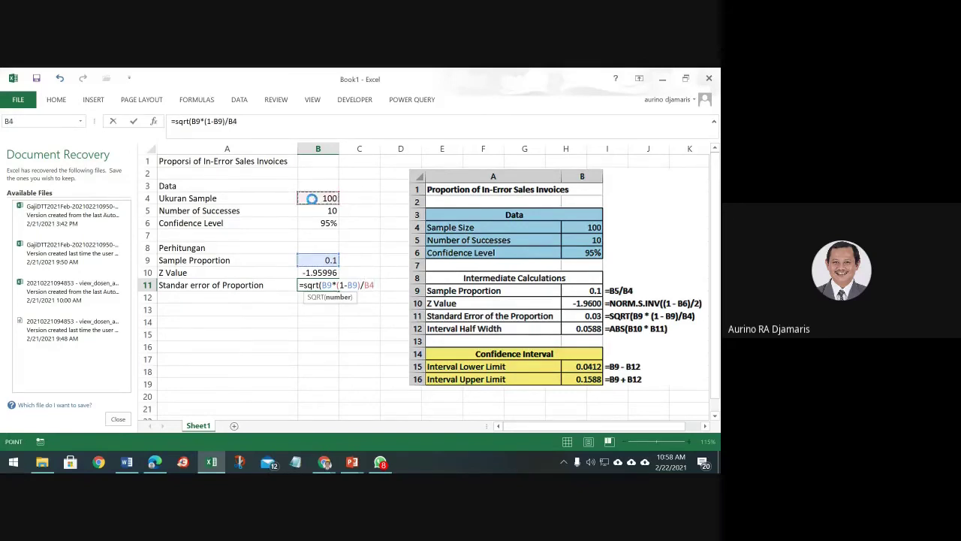
key(Return)
key(Return)
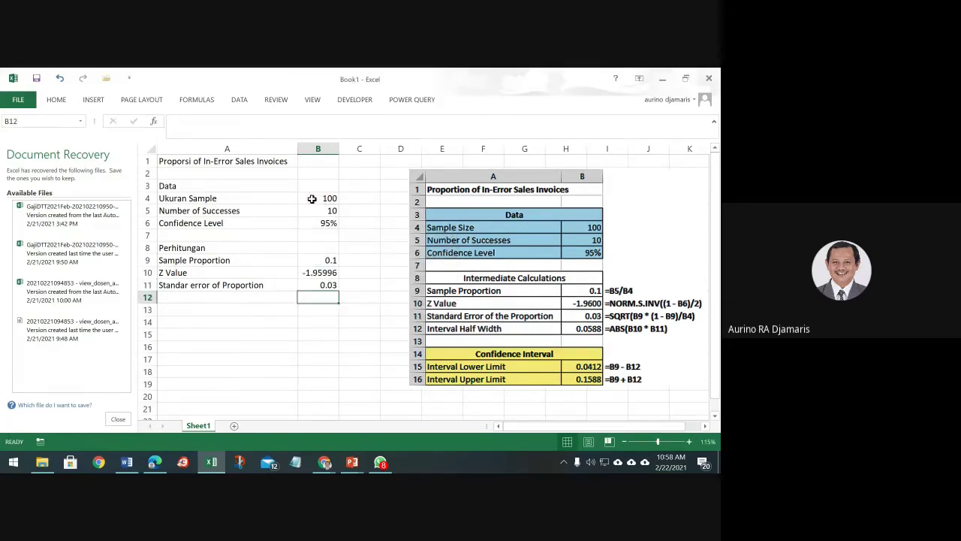
Step: Enter the label "Interval Half Width" in A12
click(188, 304)
text(In)
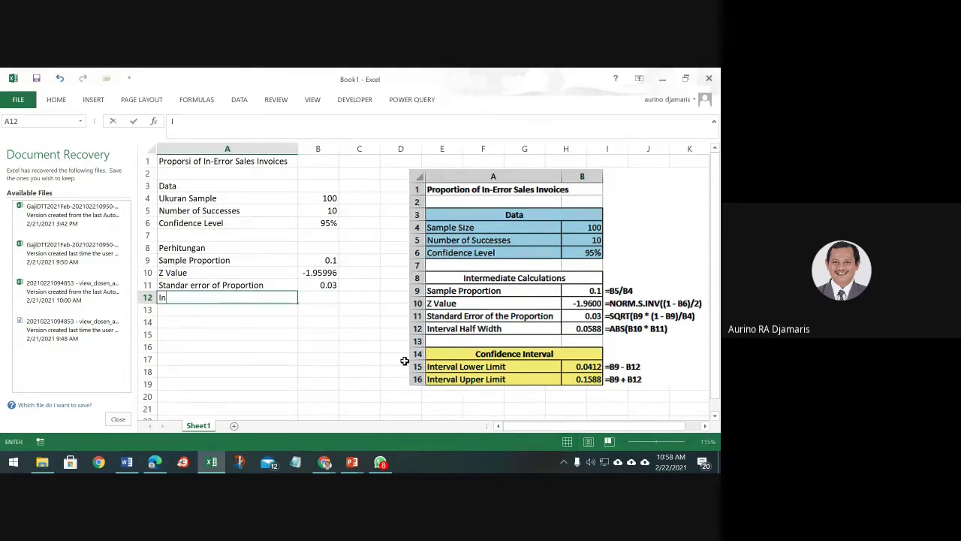
text(terval Half Width)
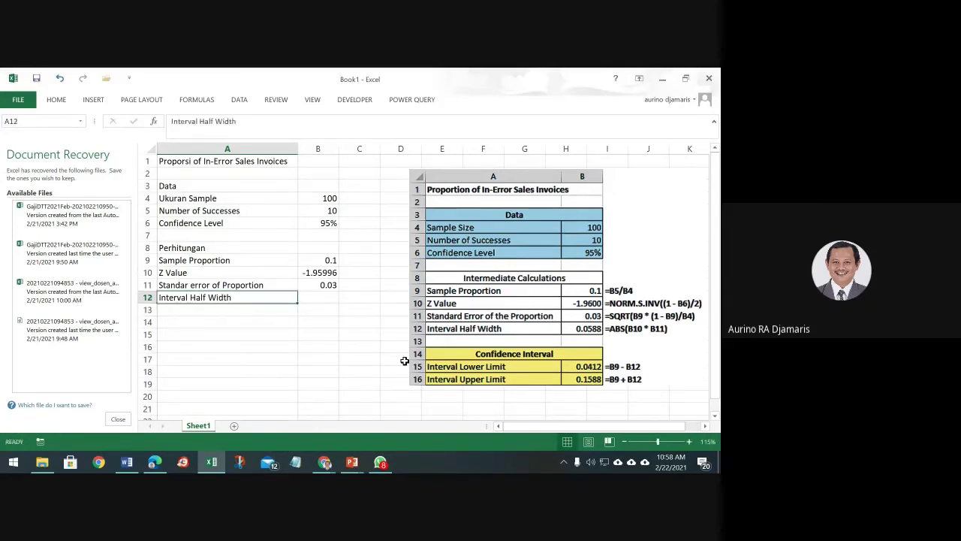
Step: Enter the interval half width formula =ABS(B10*B11) in B12
key(Tab)
text(=)
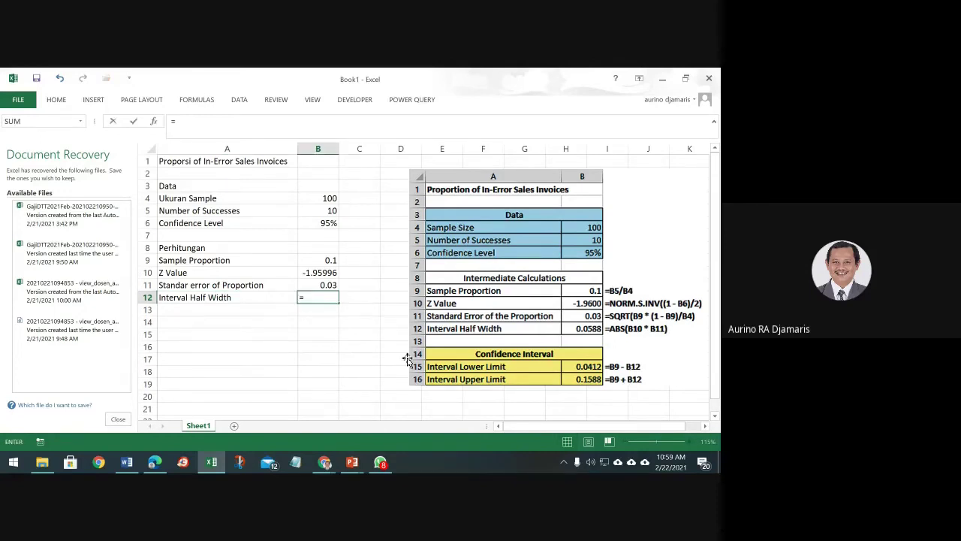
text(abs)
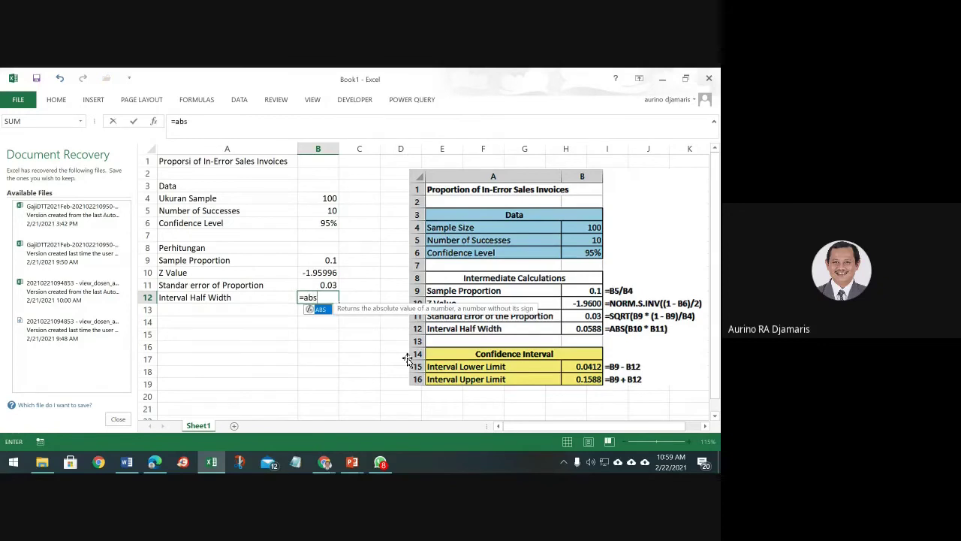
text(()
key(Up)
key(Up)
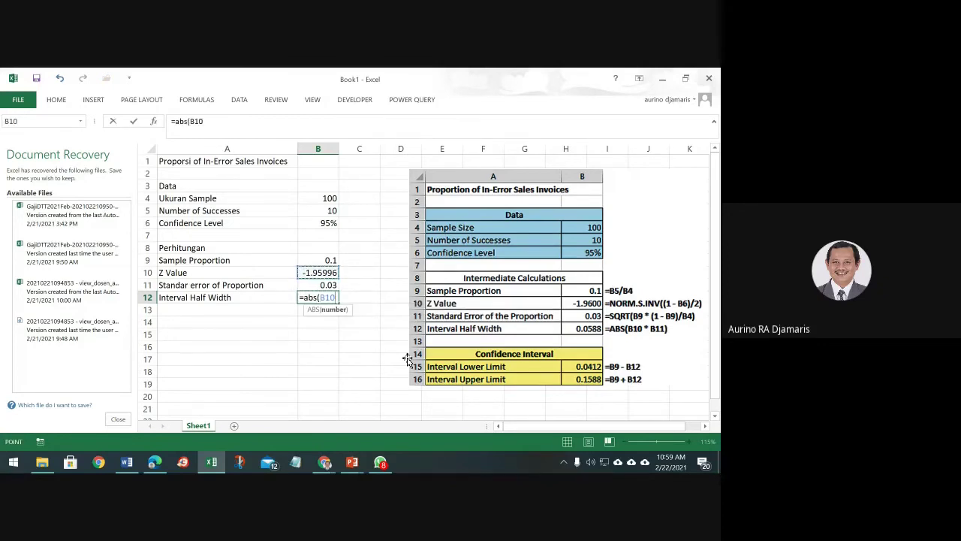
text(*)
key(Up)
key(Return)
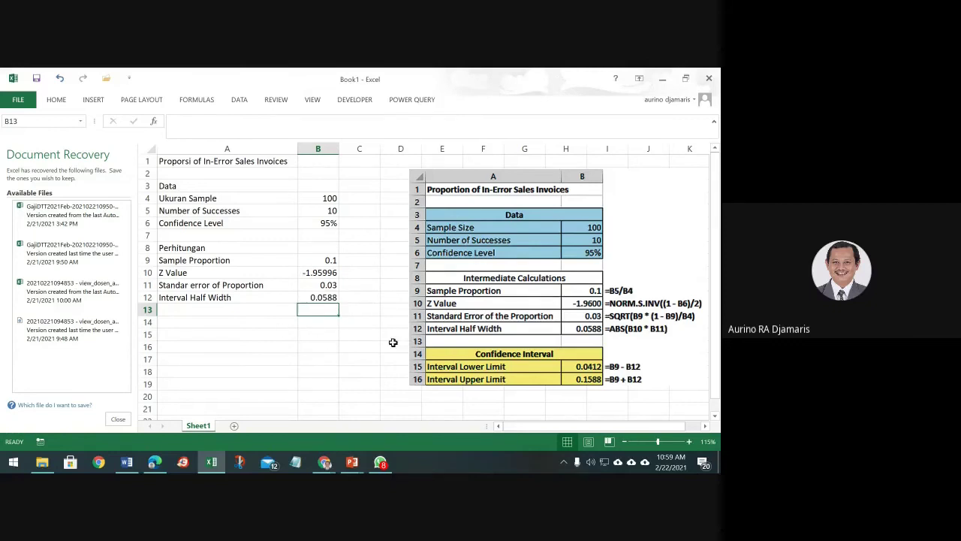
Step: Enter the heading "Convidence Interval" in A14 and the label "Interval Lower Limit" in A15
click(187, 323)
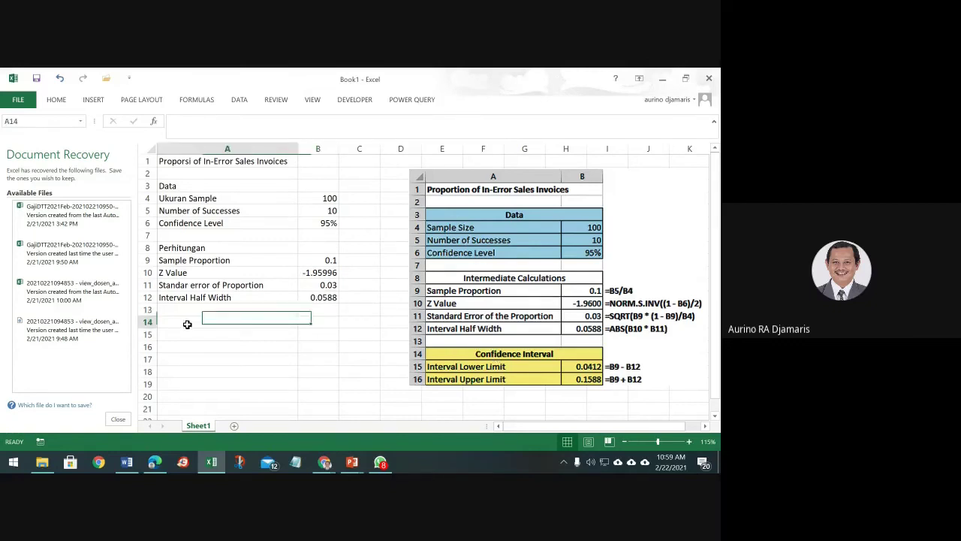
text(Conviden)
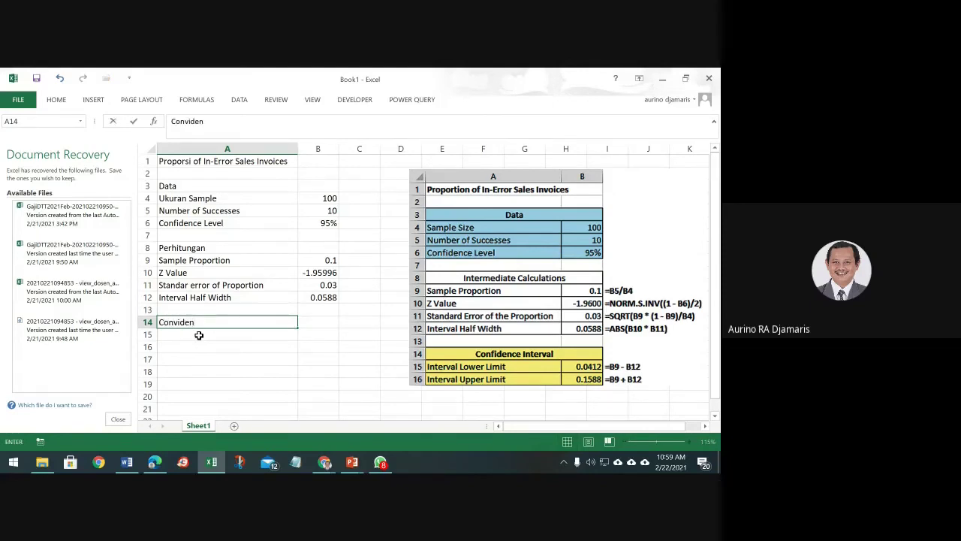
text(ce Interval)
key(Return)
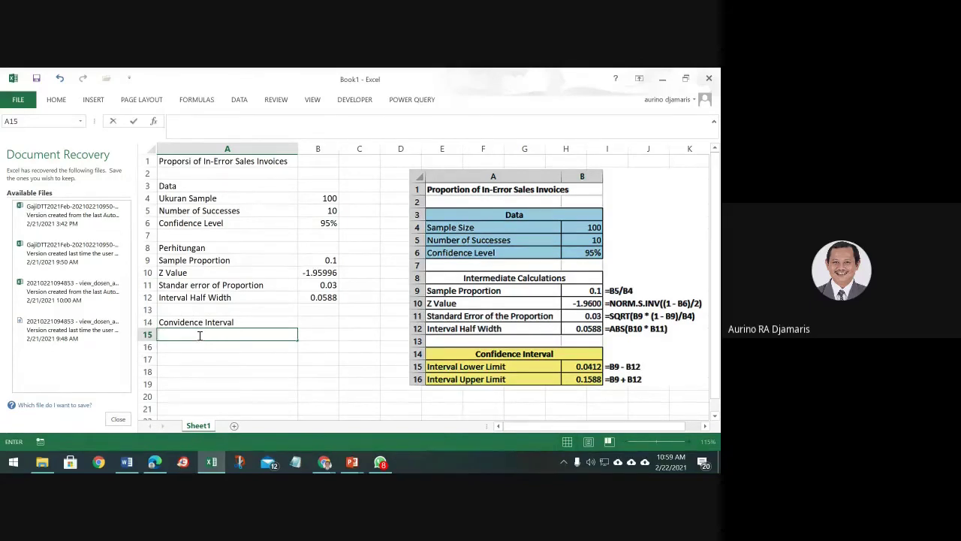
text(Interval Lower Limit)
key(Return)
Step: Fill the A15 label down to A16 and change the copy to "Interval Upper Limit"
click(199, 335)
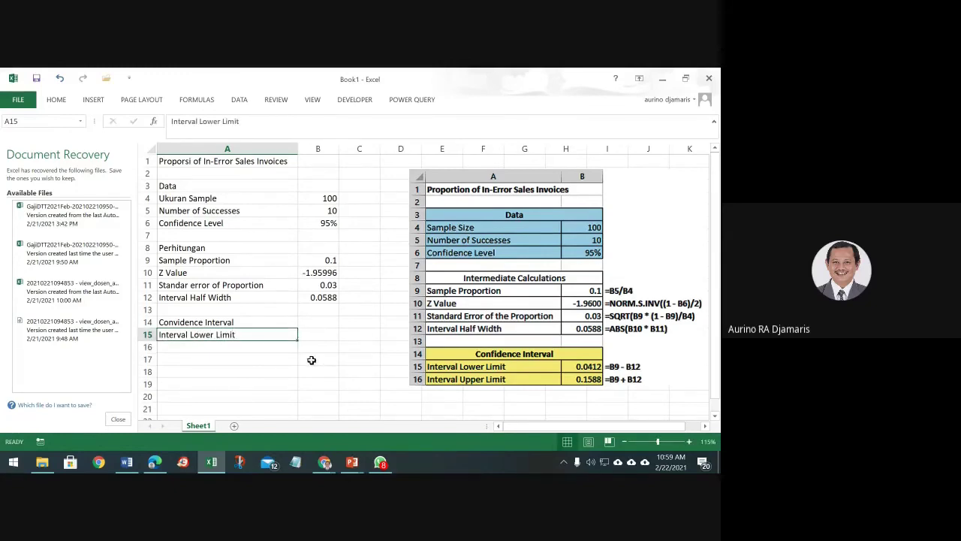
drag(298, 341, 297, 352)
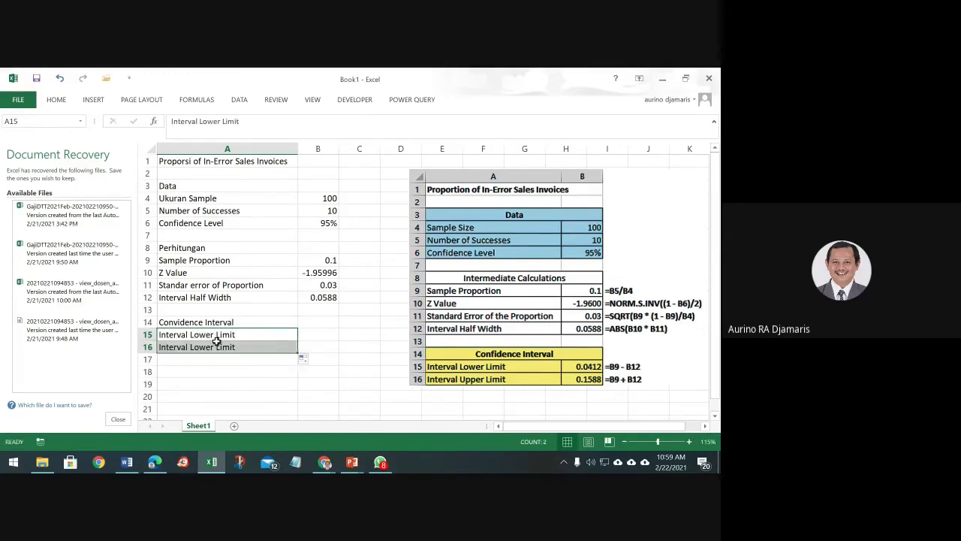
click(196, 346)
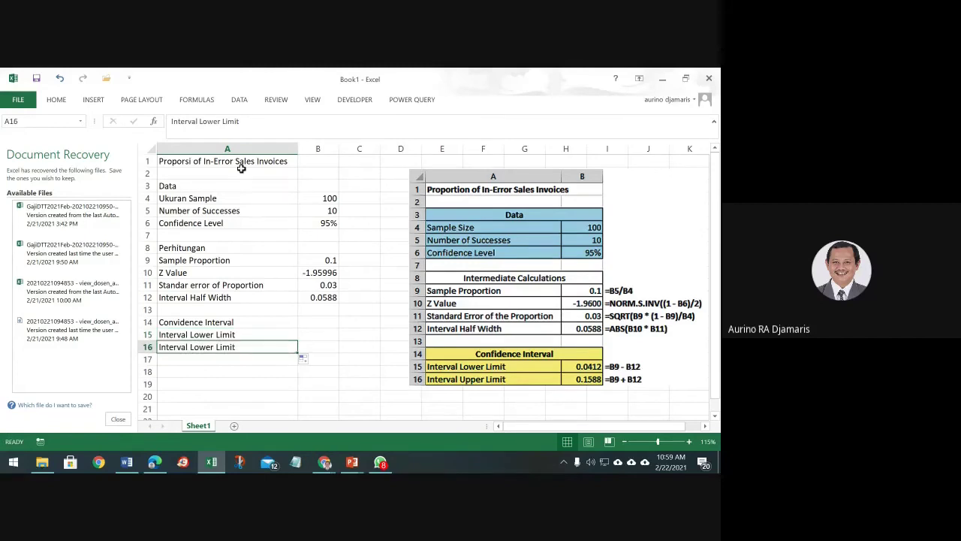
double_click(210, 121)
text(Upper)
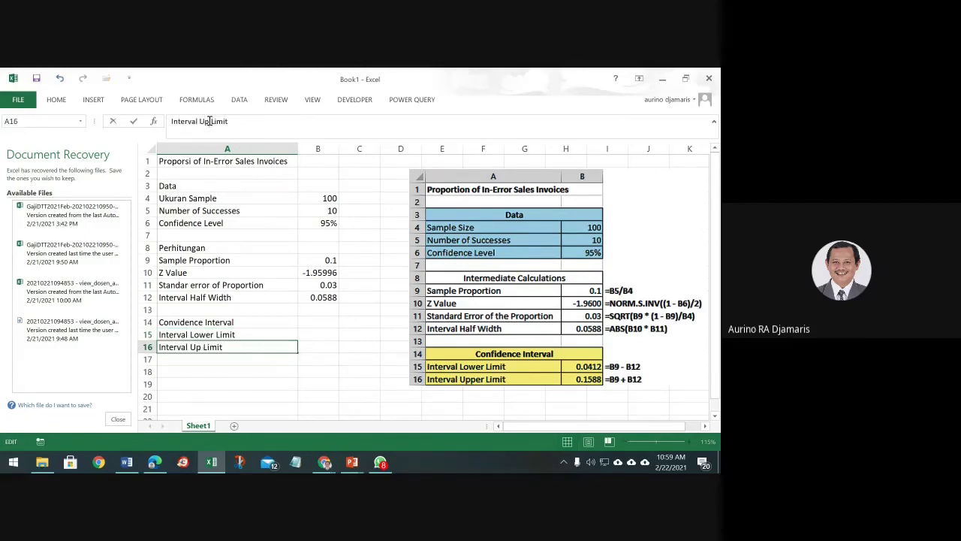
key(Return)
Step: Enter the lower limit formula =B9-B12 in B15
key(Up)
key(Up)
key(Right)
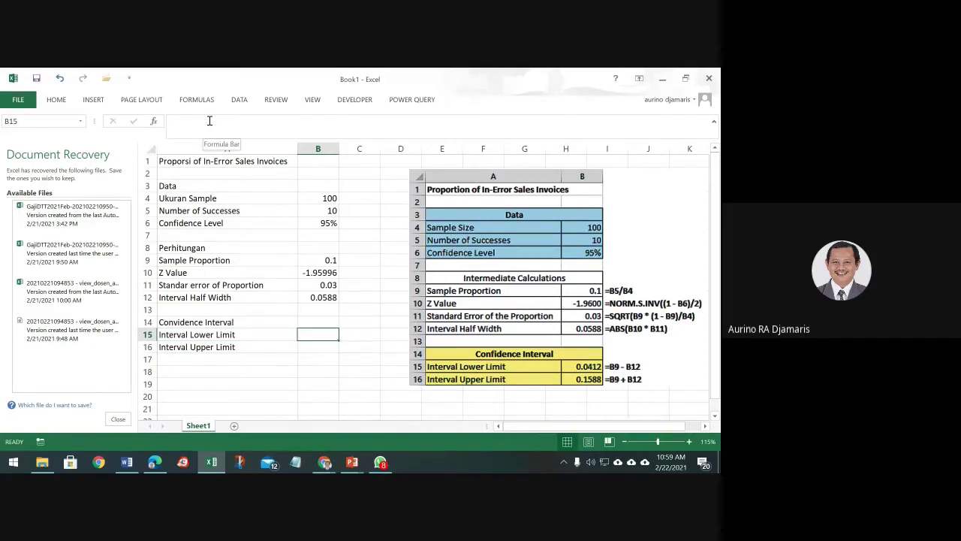
text(=)
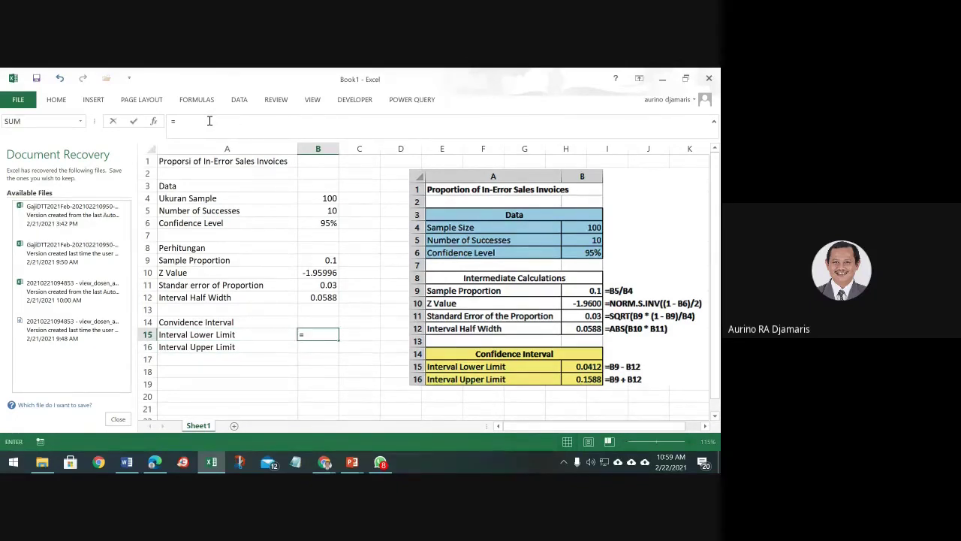
key(Up)
key(Up)
key(Up)
key(Up)
key(Up)
key(Up)
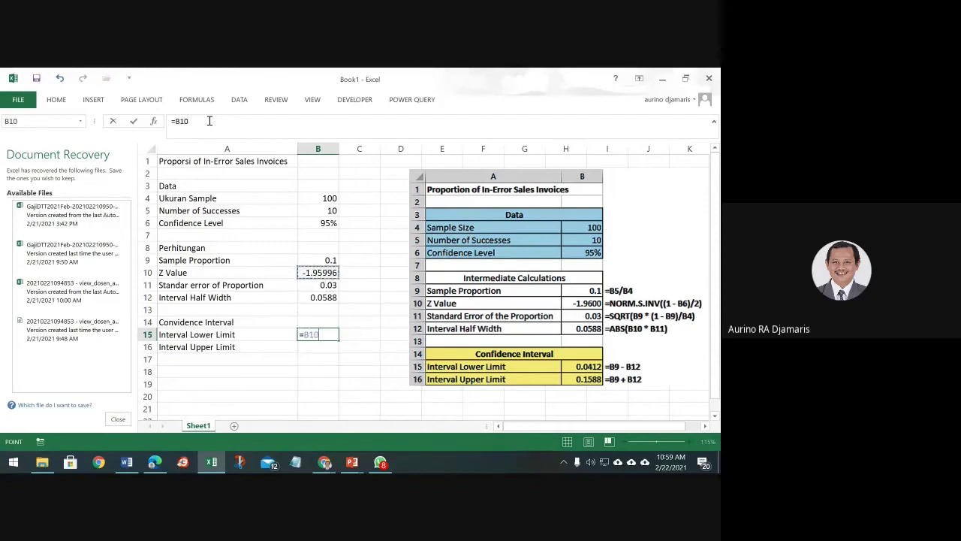
text(-)
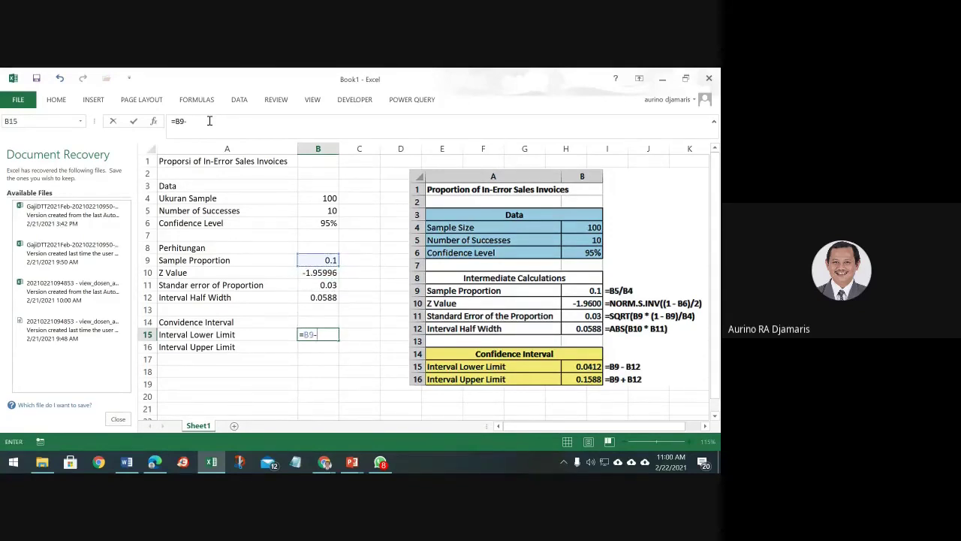
key(Down)
key(Down)
key(Up)
key(Up)
key(Up)
key(Up)
key(Up)
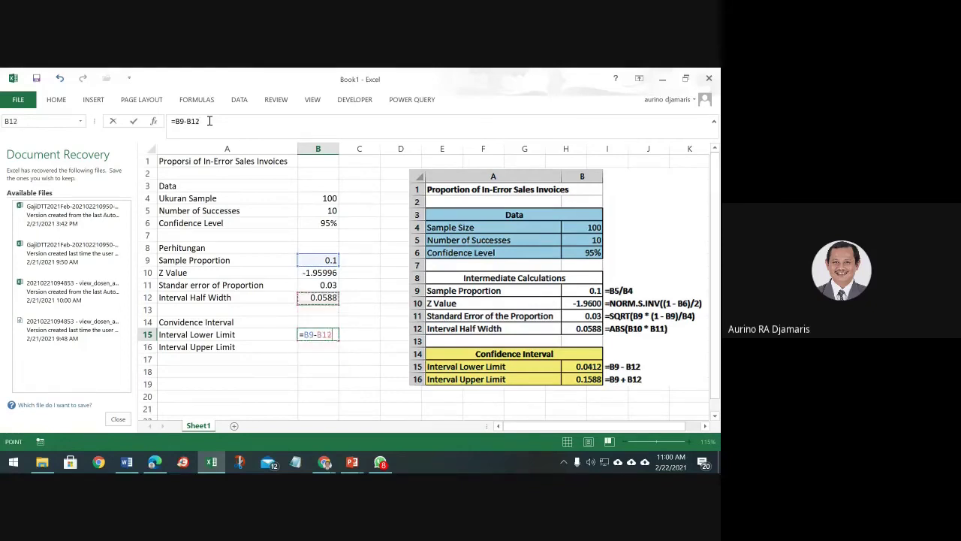
key(Return)
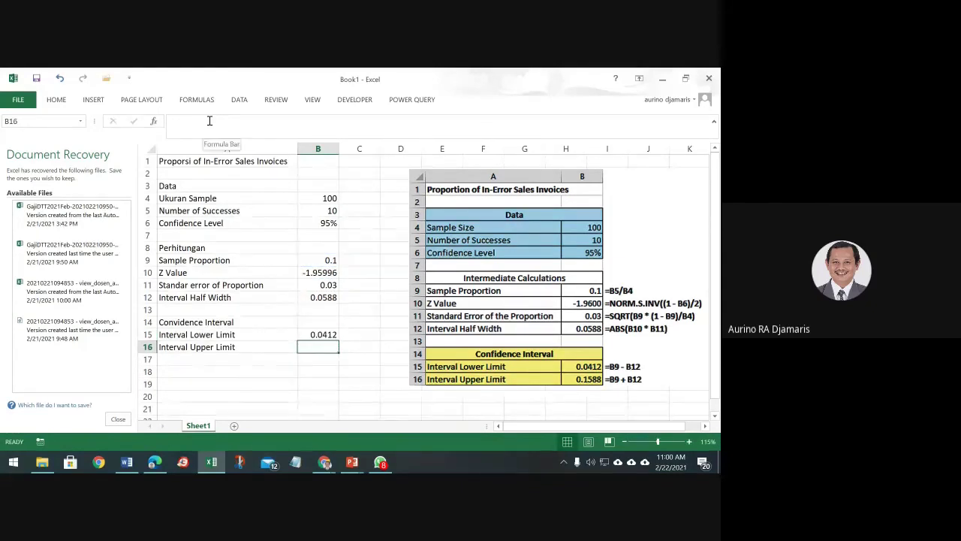
Step: Enter the upper limit formula =B9+B12 in B16
text(=)
key(Up)
key(Up)
key(Up)
key(Up)
key(Up)
key(Up)
key(Up)
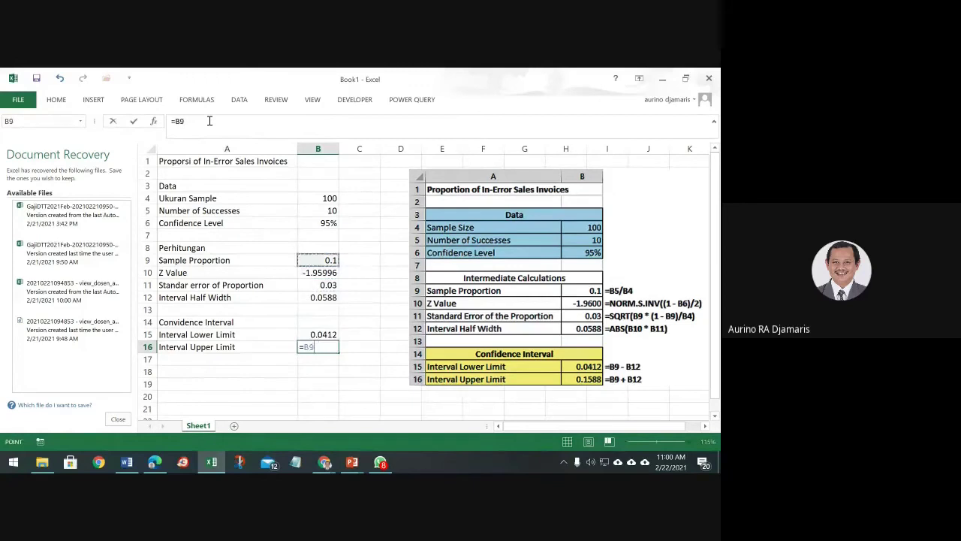
text(+)
key(Up)
key(Up)
key(Up)
key(Up)
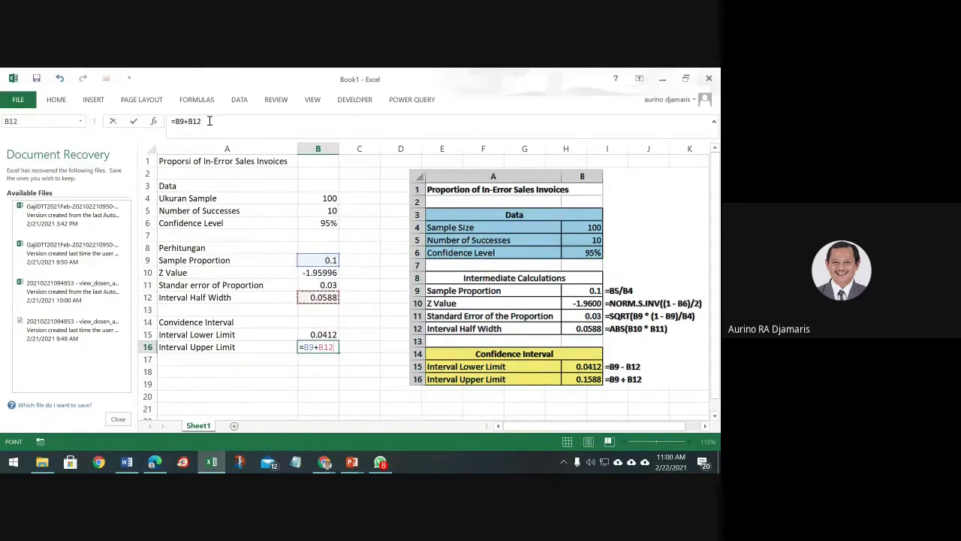
key(Return)
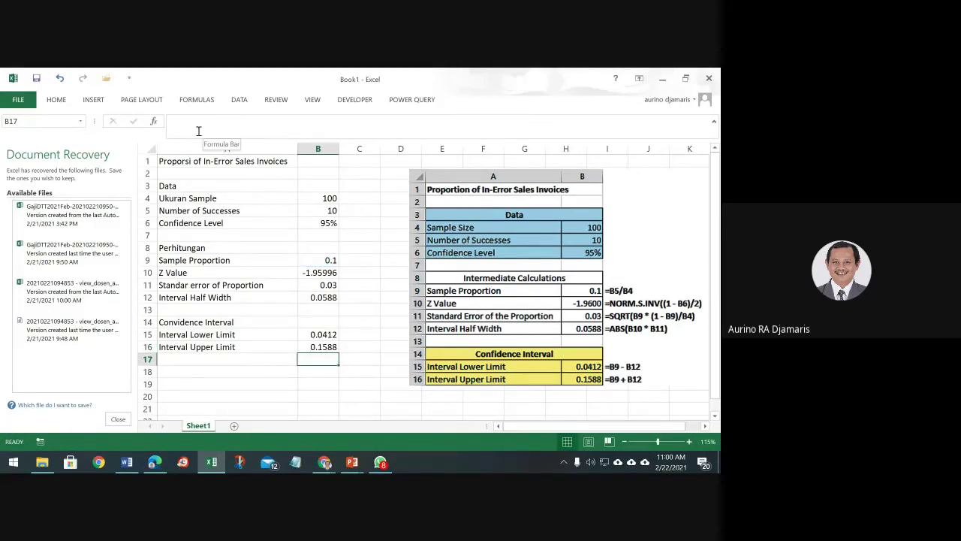
Step: Enter the formula =B15&"<= p <="&B16 in A18 to join both interval limits in one text expression
click(266, 374)
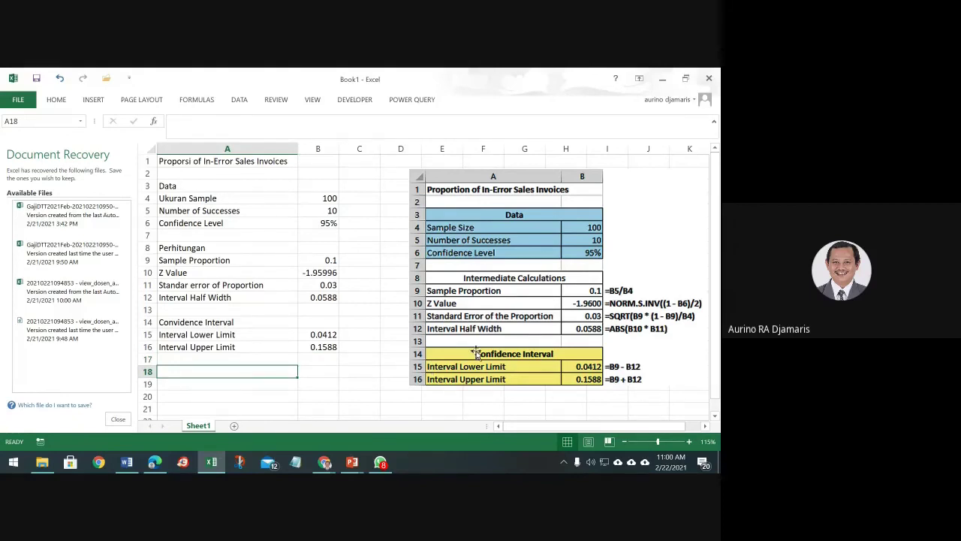
text(=)
key(Up)
key(Up)
key(Up)
key(Right)
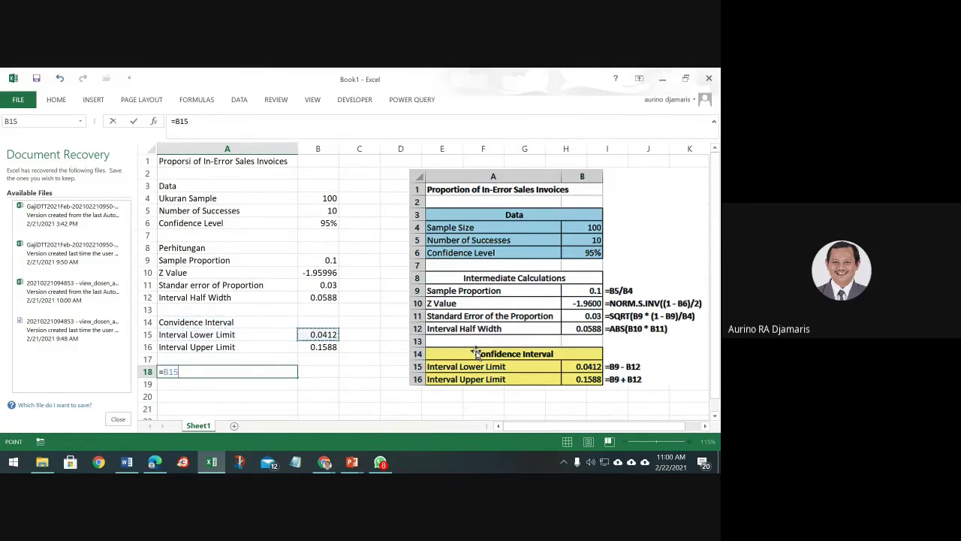
text(&)
text(" ")
text(<)
key(BackSpace)
click(94, 100)
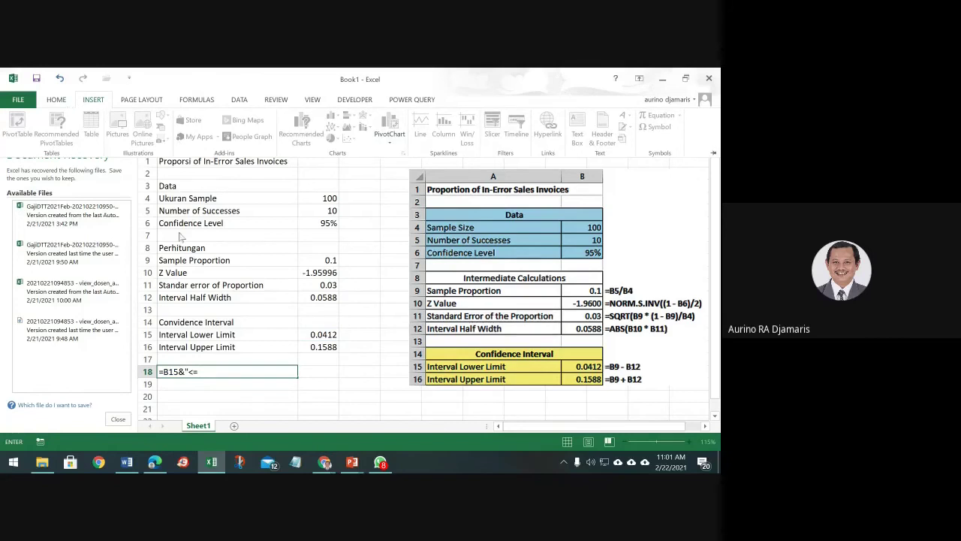
click(214, 371)
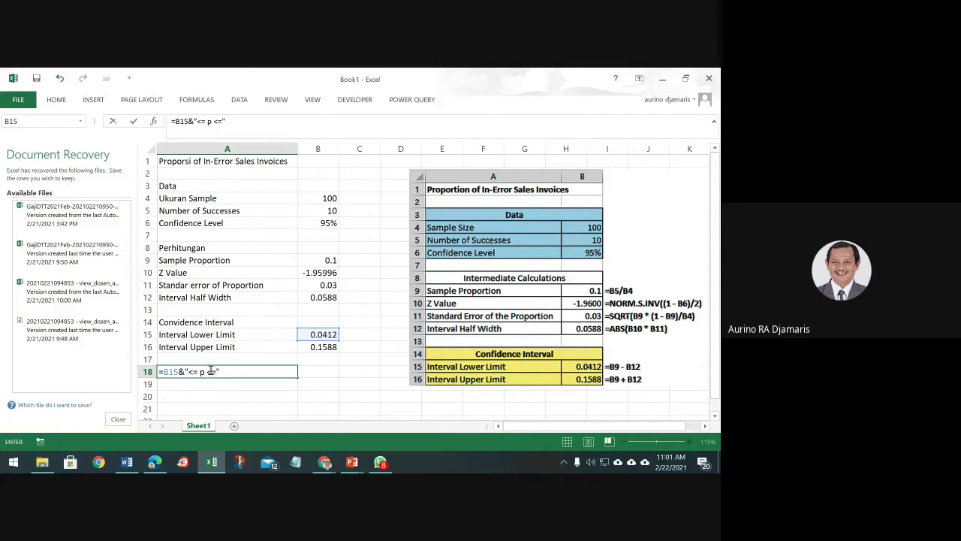
text(&)
click(328, 345)
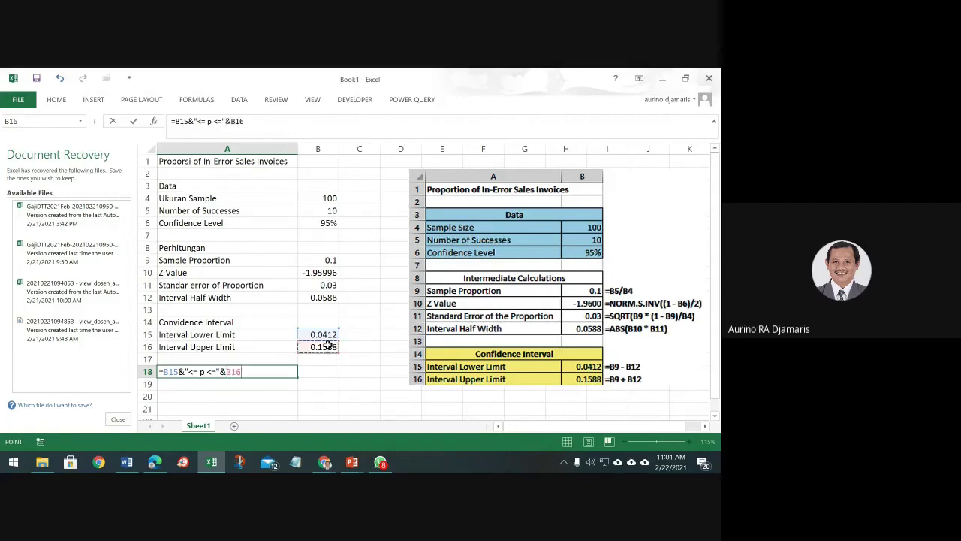
key(Return)
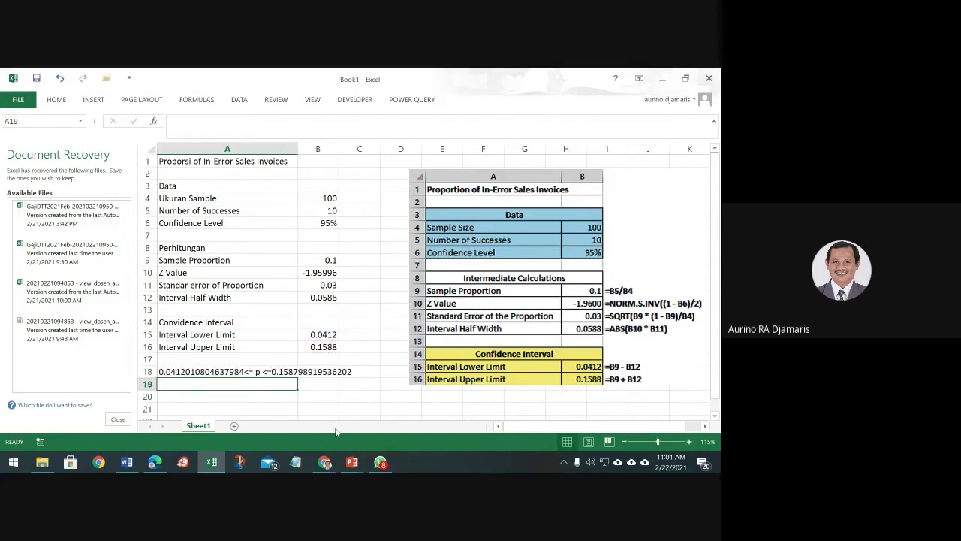
Step: Wrap the lower limit formula in B15 with ROUND to four decimals, giving =ROUND(B9-B12,4)
click(229, 366)
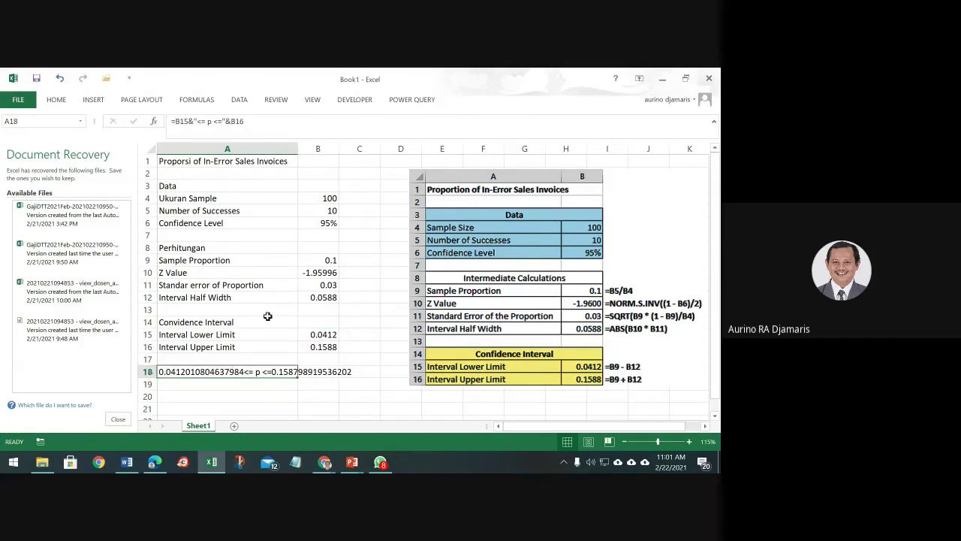
drag(318, 335, 319, 347)
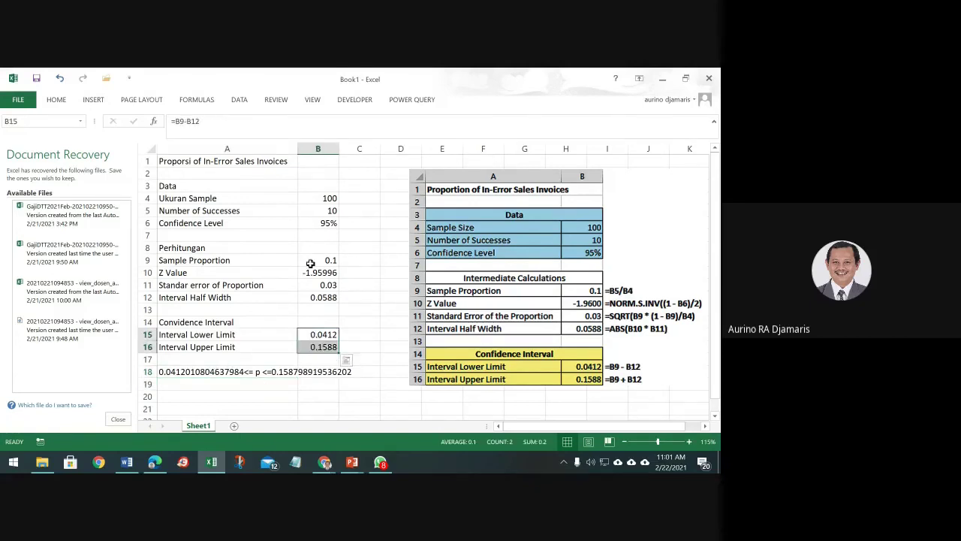
click(330, 338)
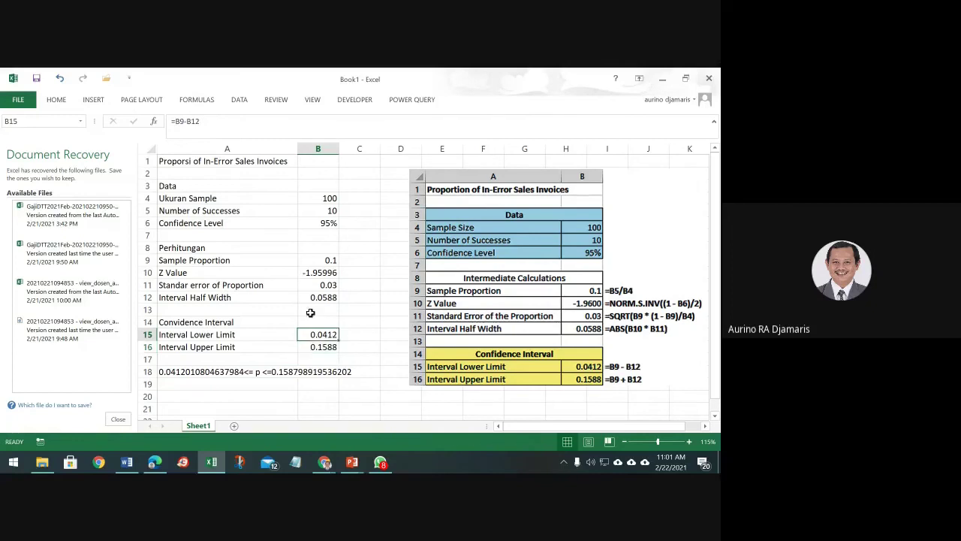
click(177, 122)
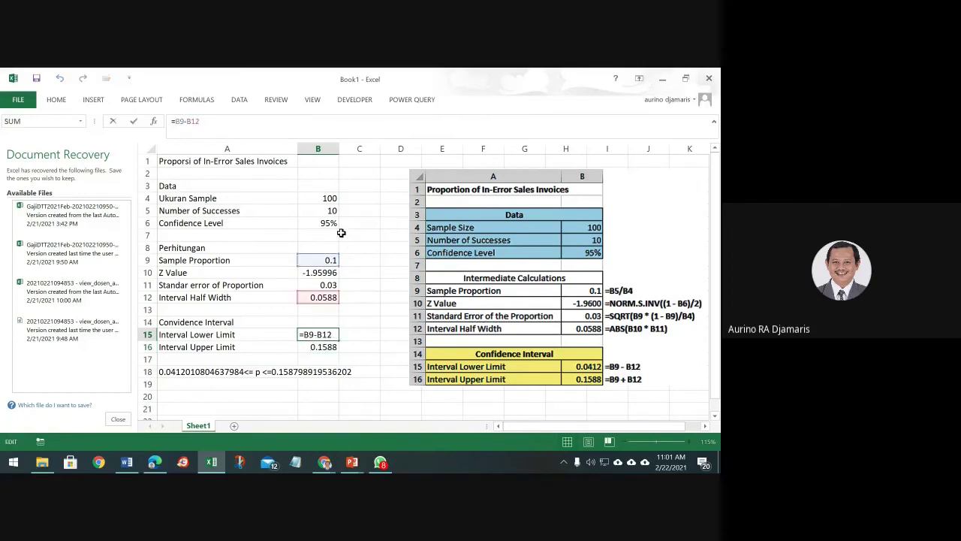
text(rp)
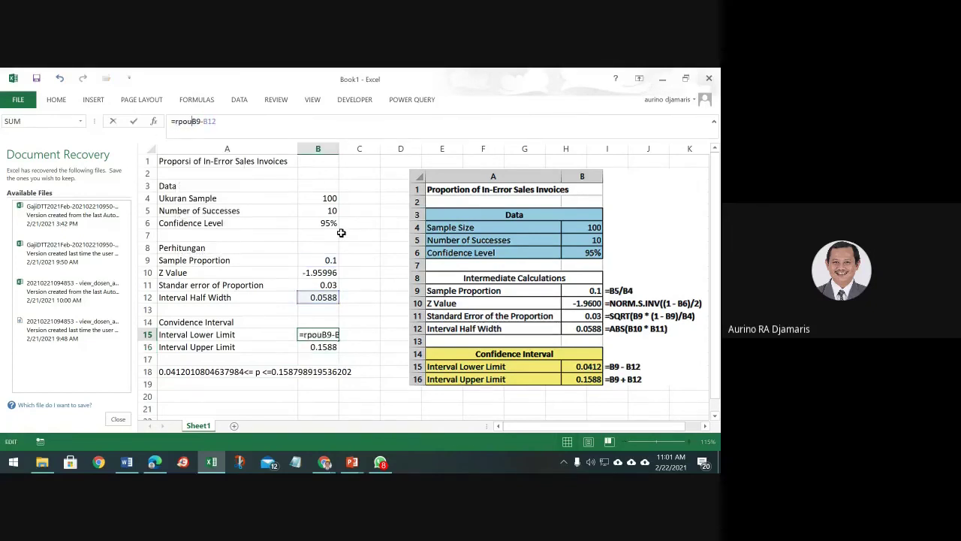
key(BackSpace)
text(oud)
text(nd)
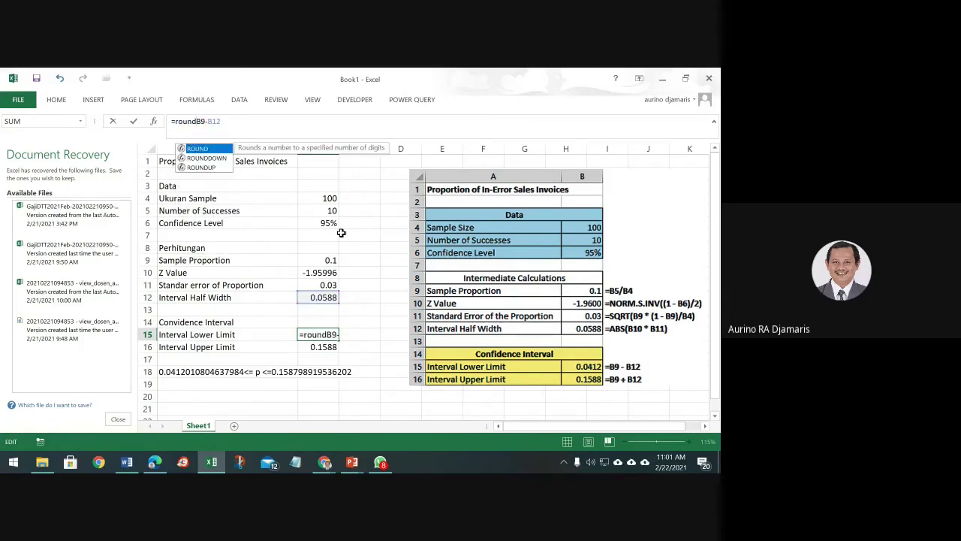
text(()
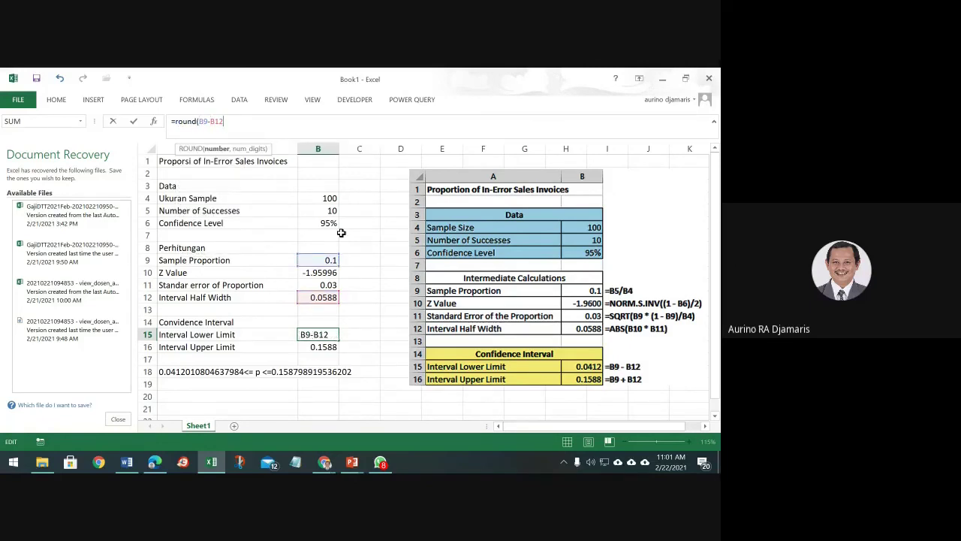
text(,4))
key(Return)
key(Up)
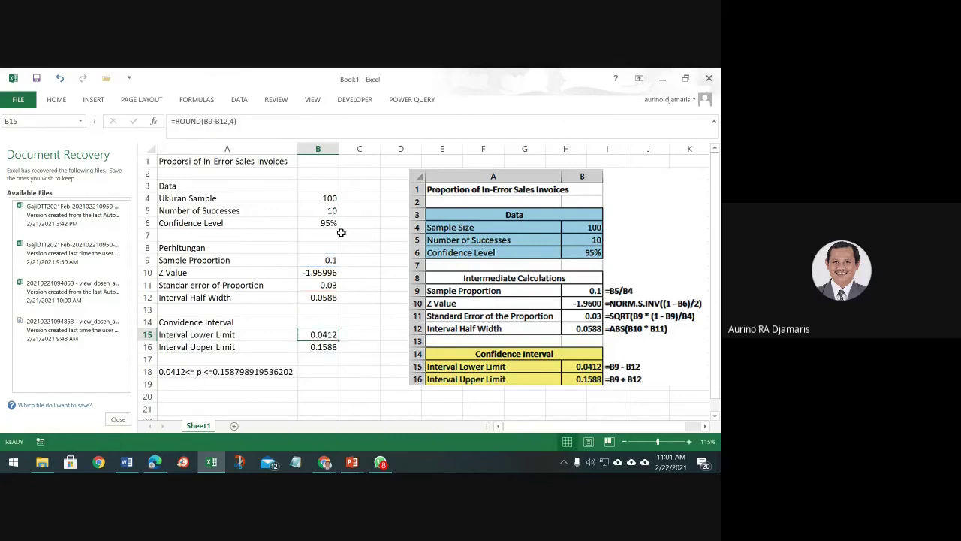
Step: Wrap the upper limit formula in B16 with ROUND to four decimals, giving =ROUND(B9+B12,4)
click(319, 345)
click(178, 123)
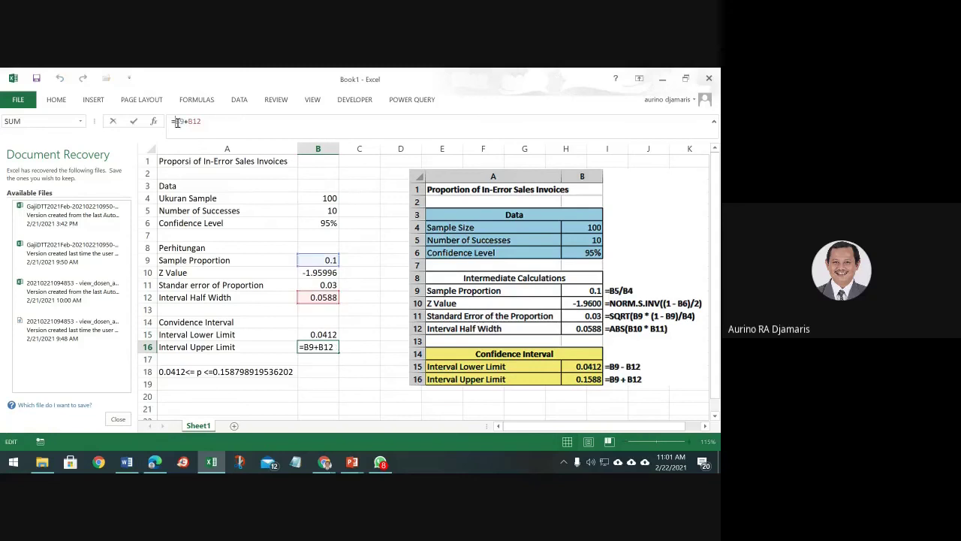
text(Ropund)
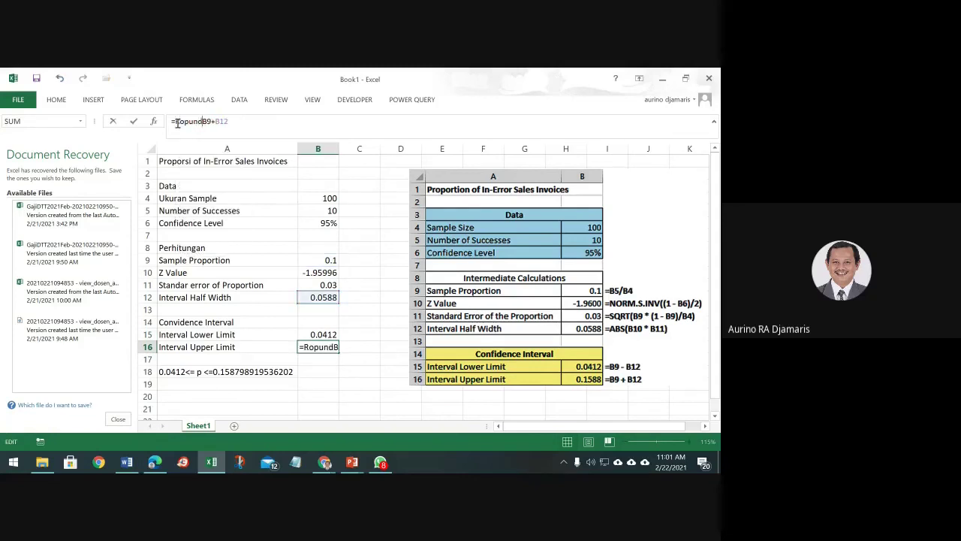
key(BackSpace)
key(BackSpace)
text(ud)
text(n)
text(()
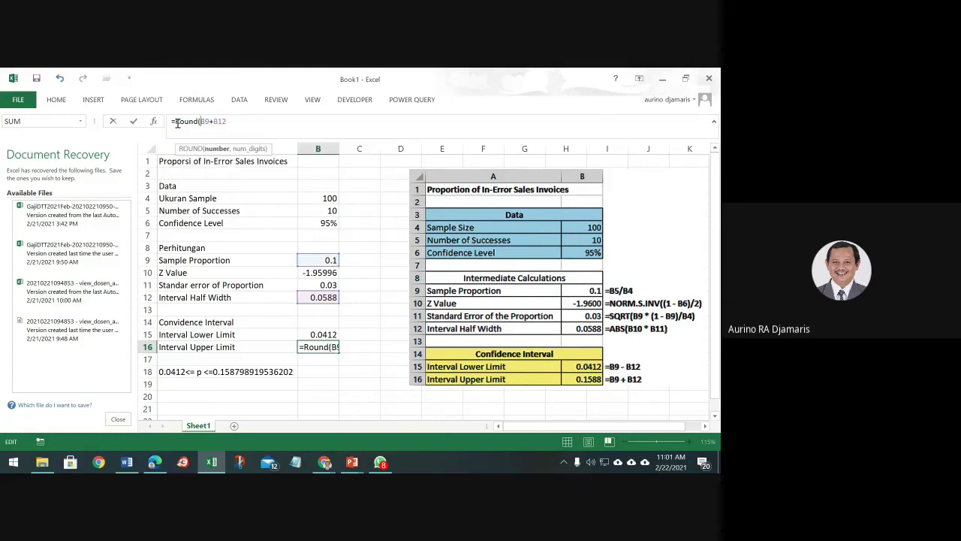
text(,4)
key(Return)
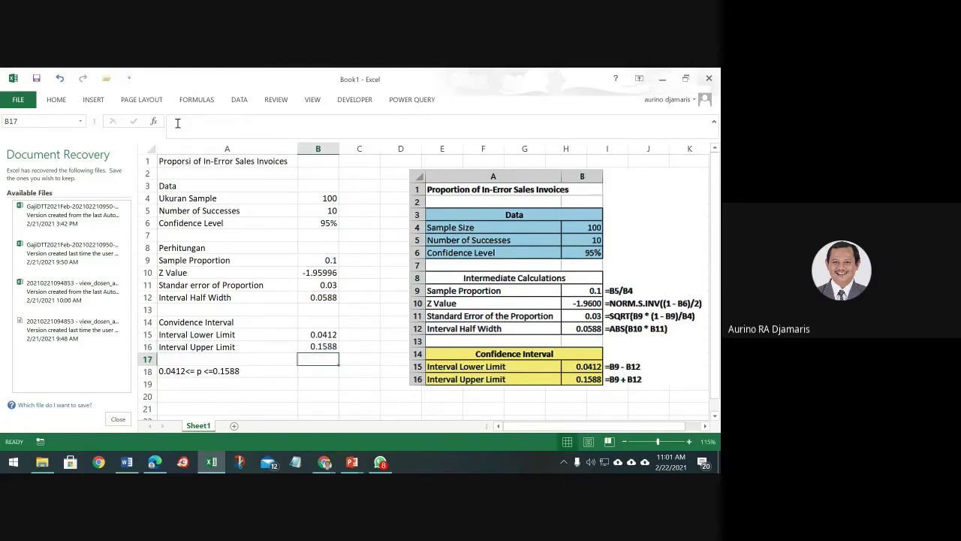
click(189, 373)
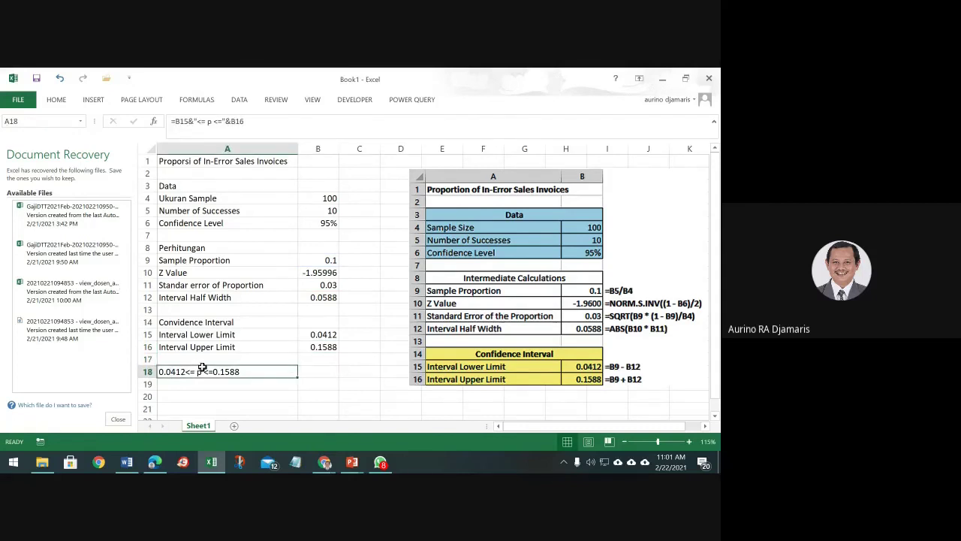
click(206, 361)
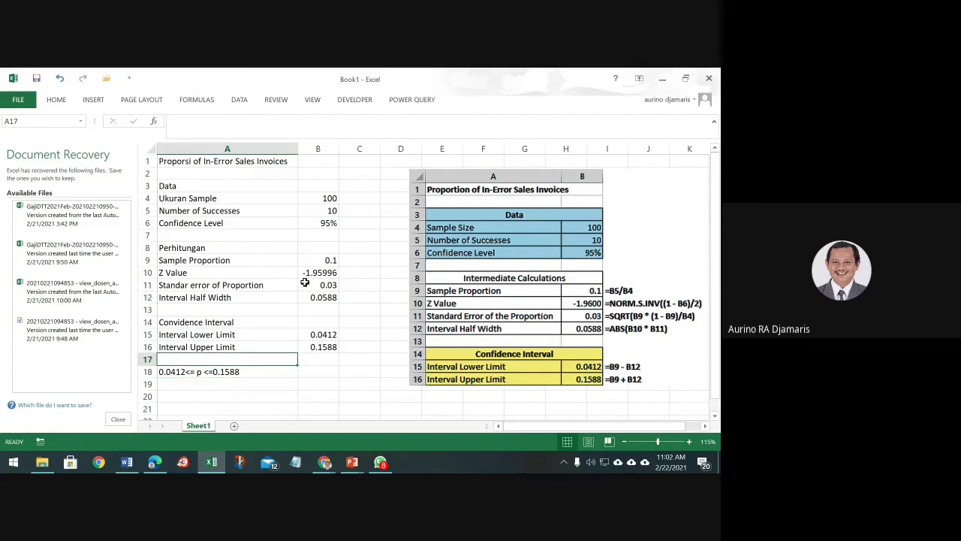
click(355, 465)
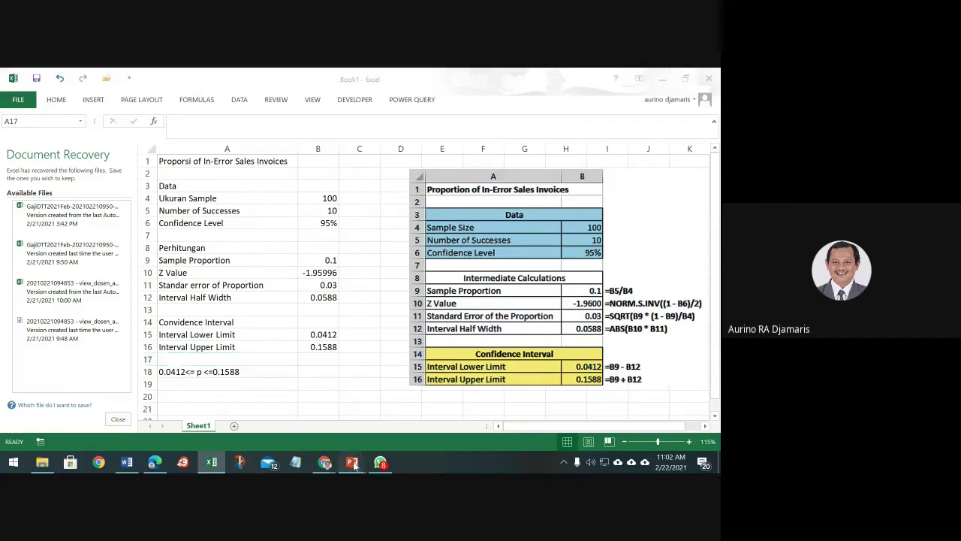
click(272, 299)
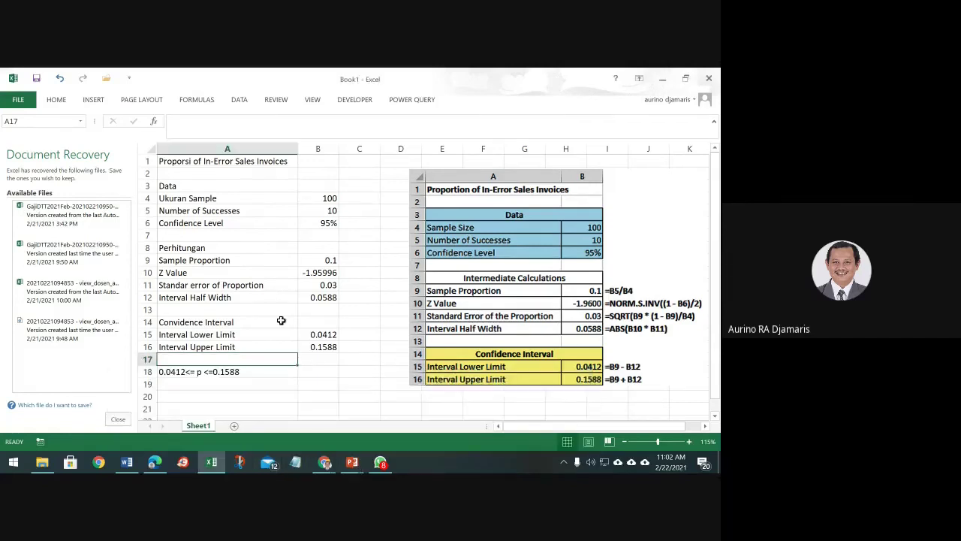
Step: Save the workbook on the computer as "Proportion Interval" in the Statistika folder
click(18, 100)
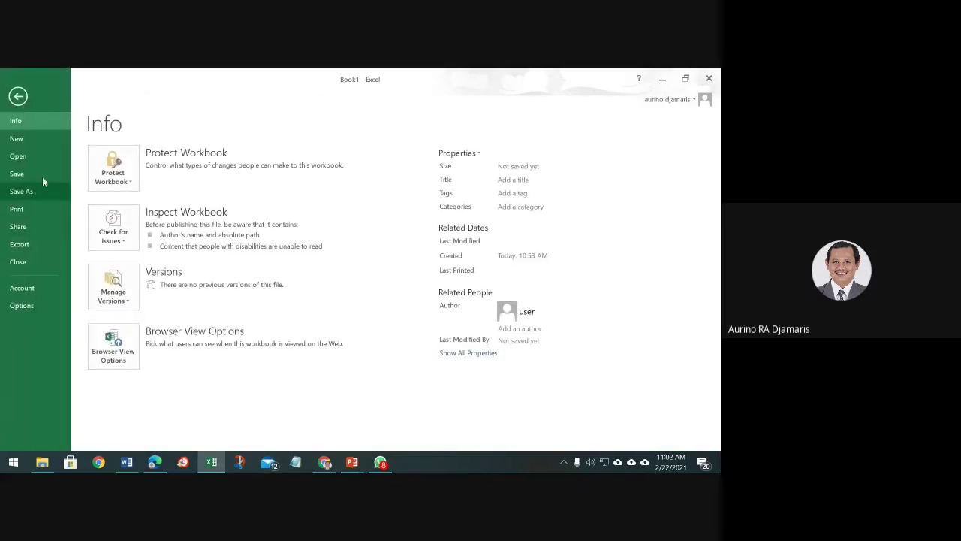
click(30, 172)
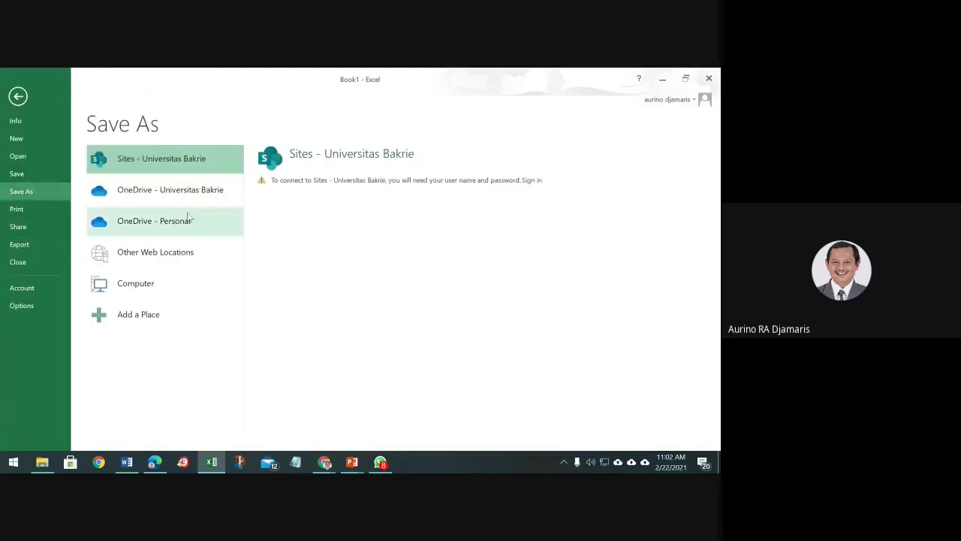
click(203, 288)
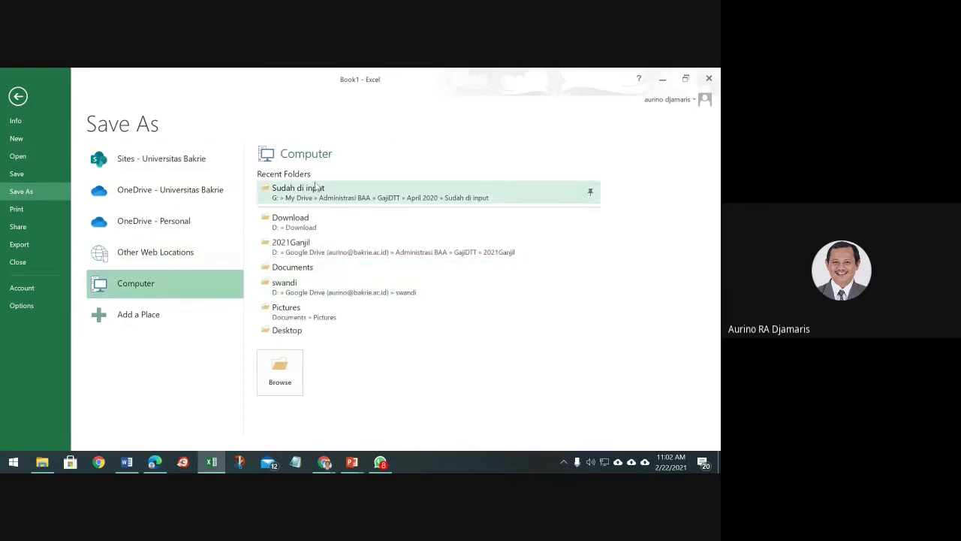
click(316, 269)
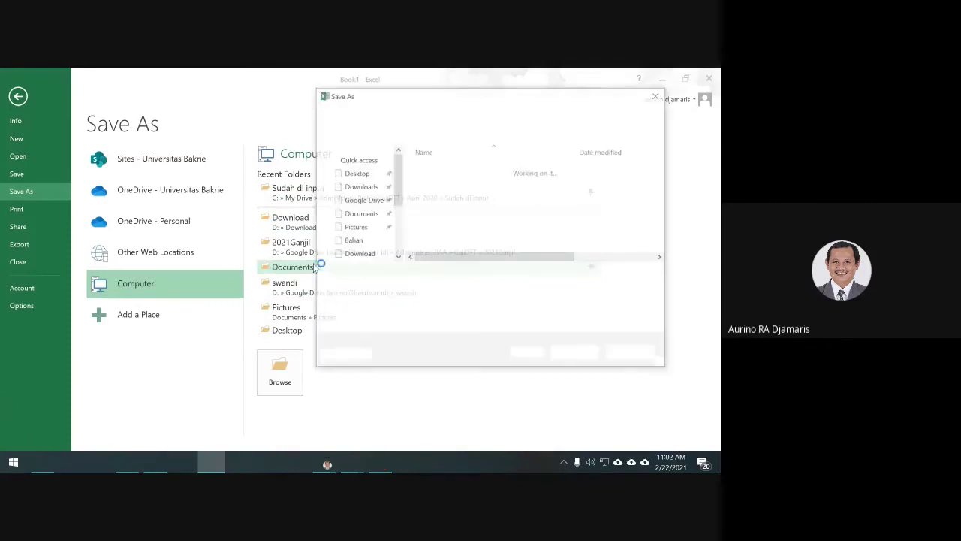
scroll(464, 216, down, 3)
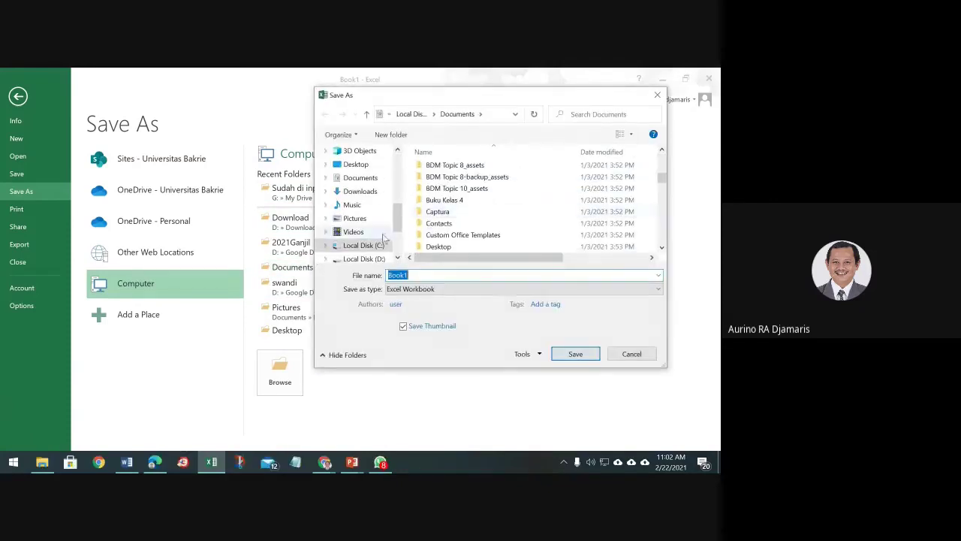
scroll(368, 214, down, 1)
scroll(372, 211, up, 3)
scroll(372, 212, up, 3)
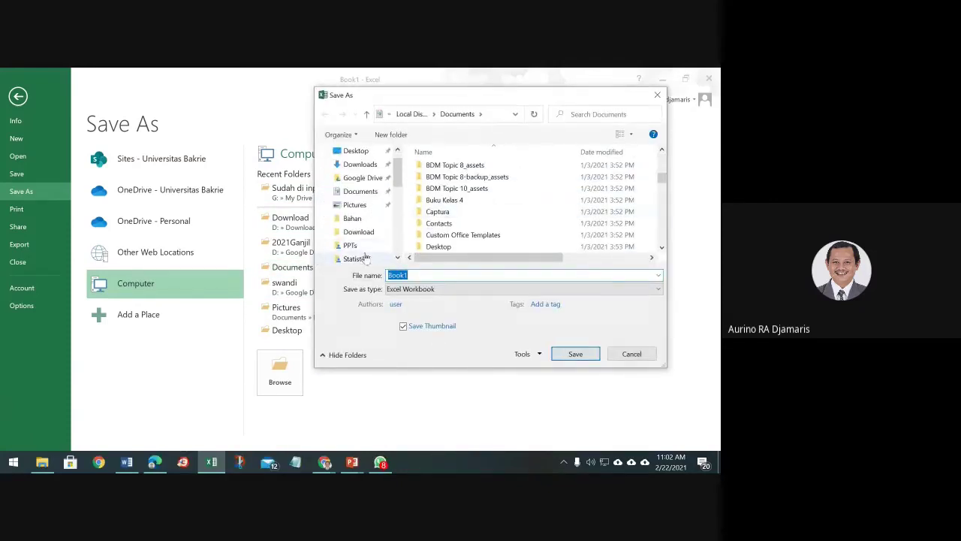
scroll(371, 226, down, 1)
click(356, 232)
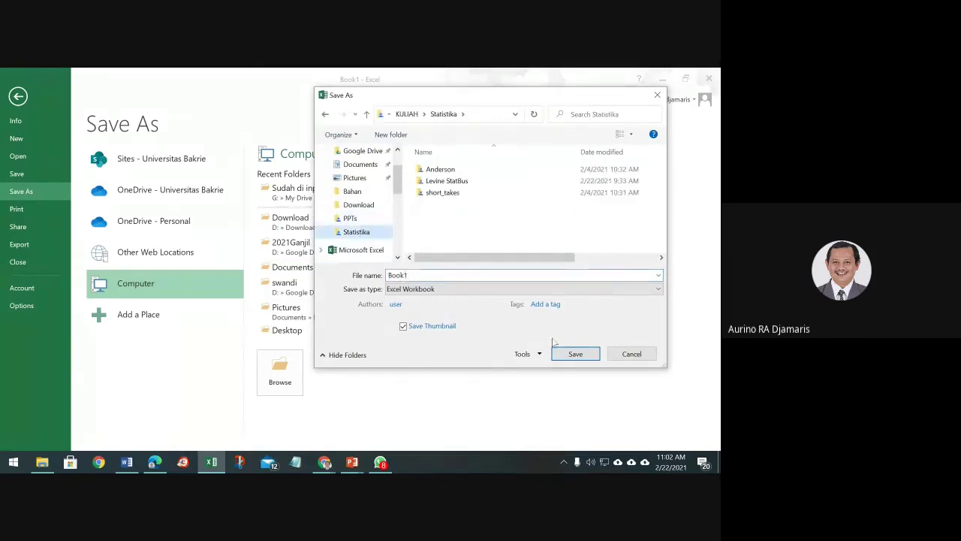
double_click(422, 273)
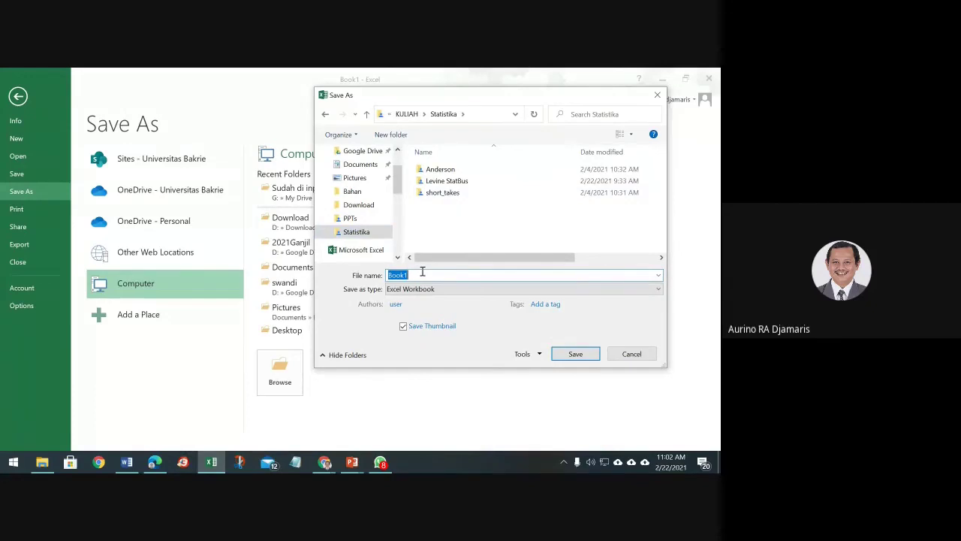
text(Pr)
key(Return)
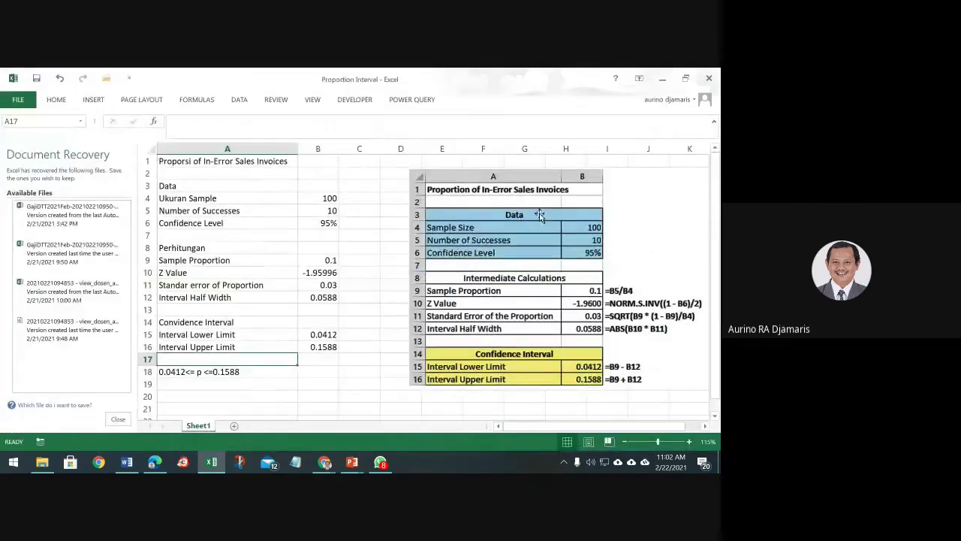
Step: Delete the pictured reference worksheet beside the data and save the workbook again
click(545, 225)
key(Delete)
click(15, 97)
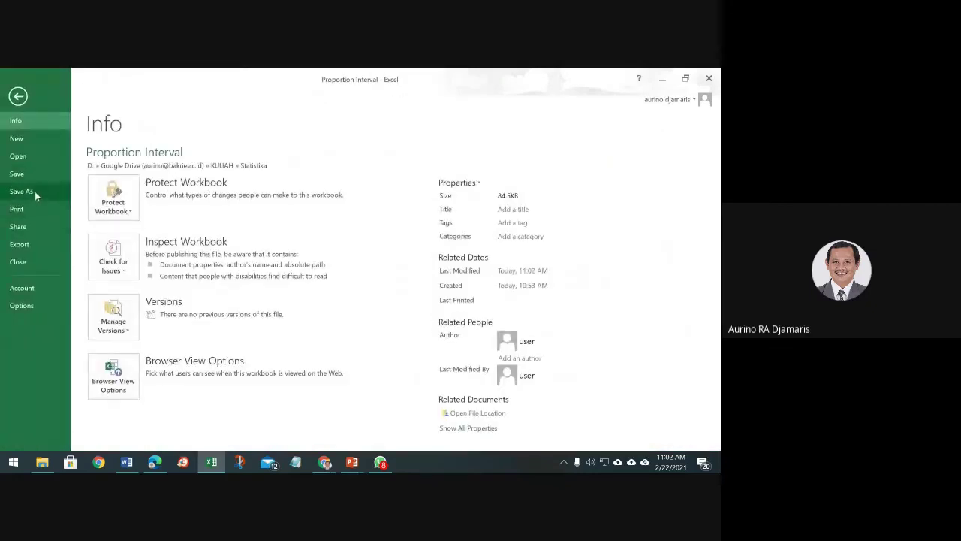
click(36, 175)
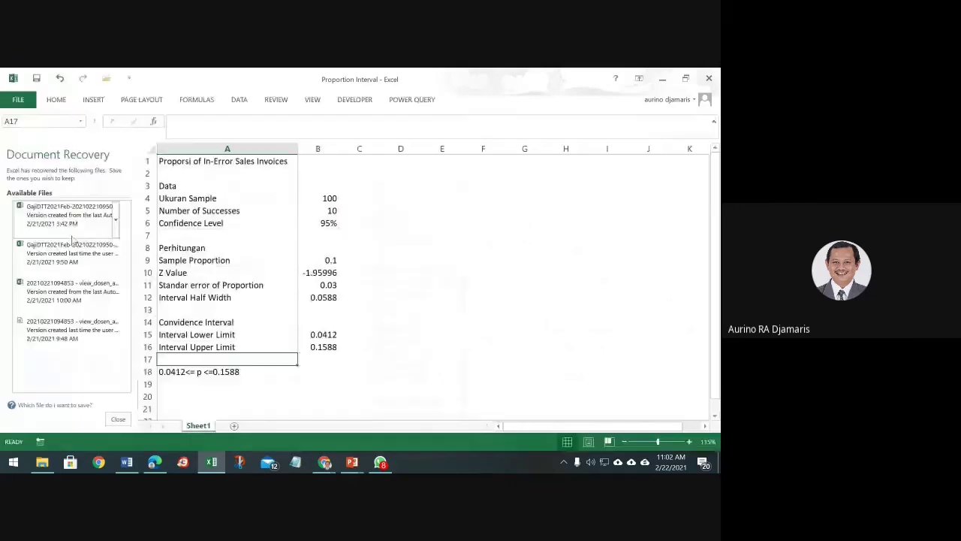
Step: Switch to WhatsApp to check the SP Statistika Bisnis group chat, and return to the Excel workbook
click(380, 462)
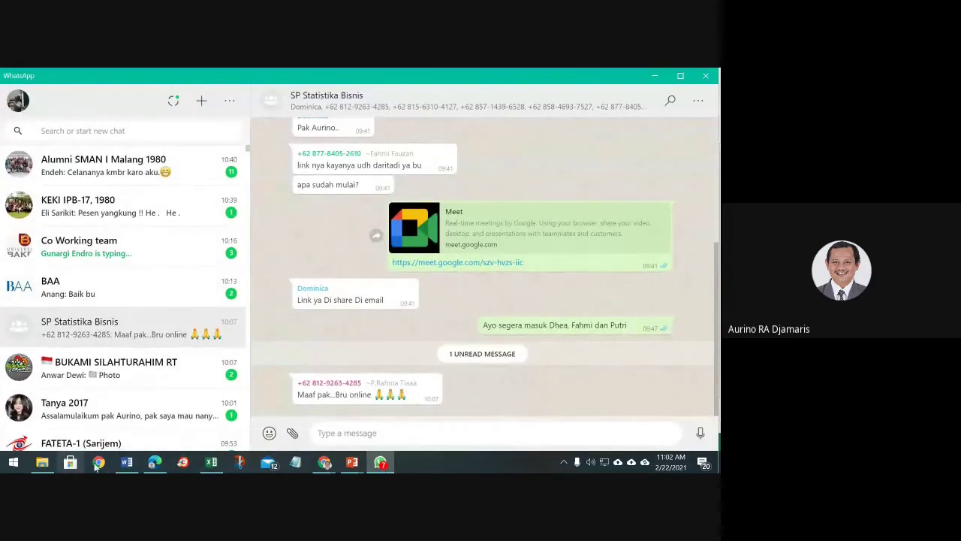
click(211, 462)
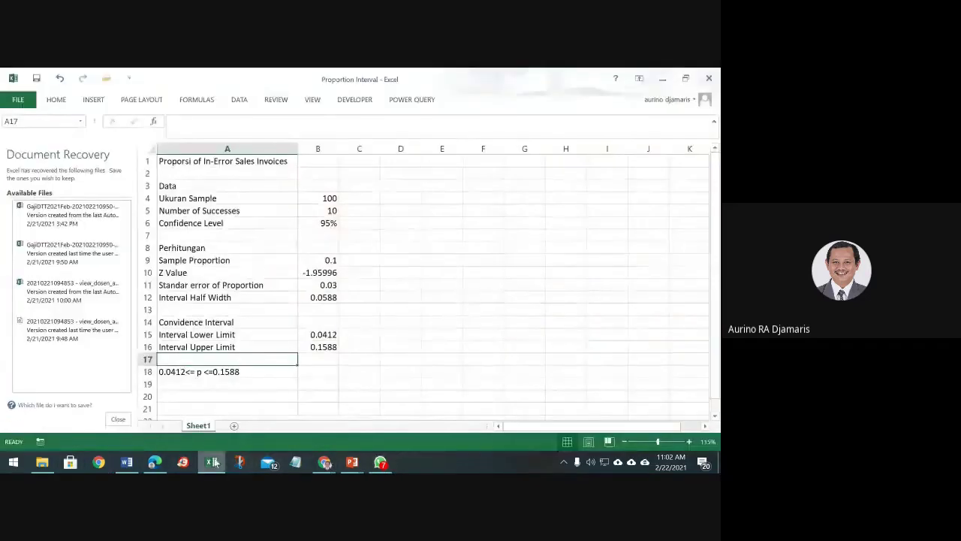
Step: Share the file Proportion Interval.xlsx from the Statistika folder in File Explorer with the SP Statistika Bisnis group chat in WhatsApp
click(42, 462)
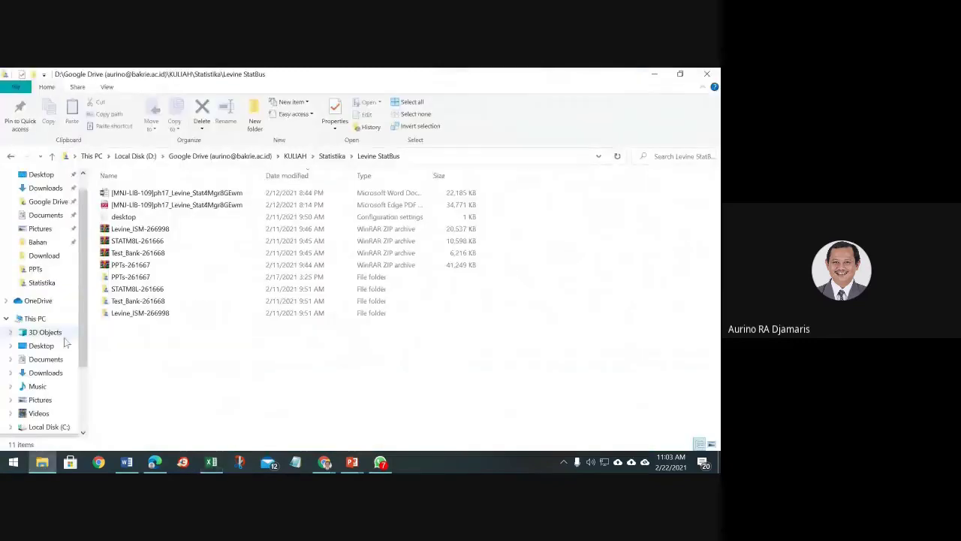
scroll(22, 225, up, 2)
click(43, 183)
drag(159, 332, 451, 332)
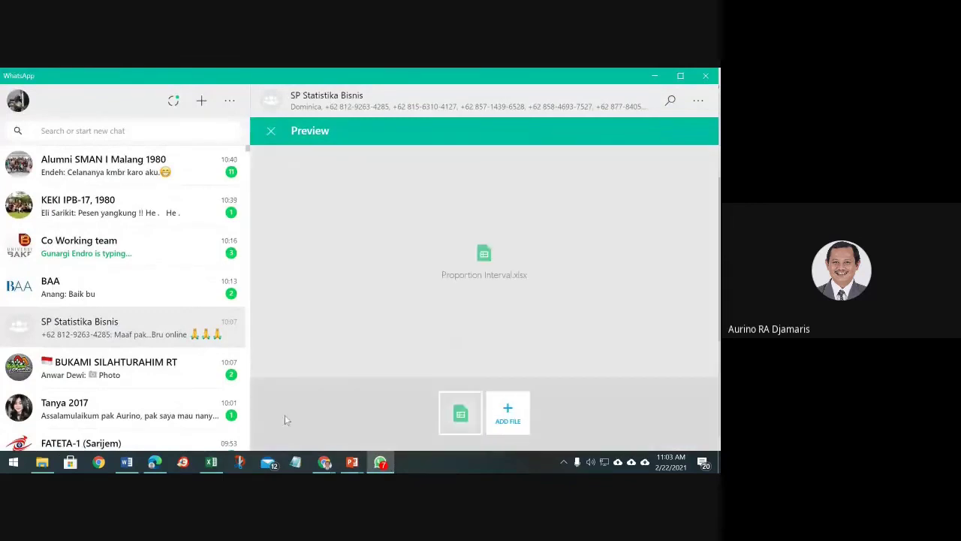
click(681, 378)
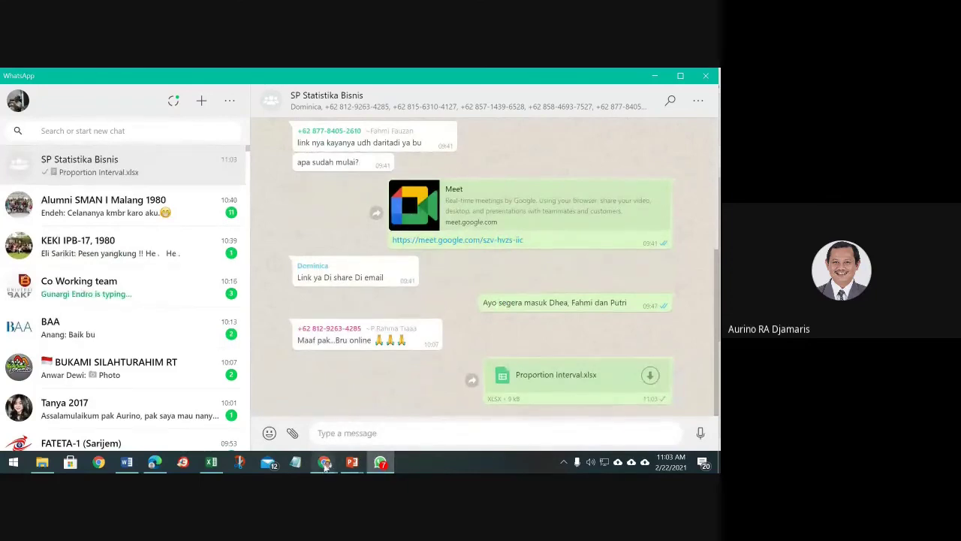
Step: Switch to the PowerPoint presentation and show slide 44, "Determining Sample Size"
mouse_move(328, 465)
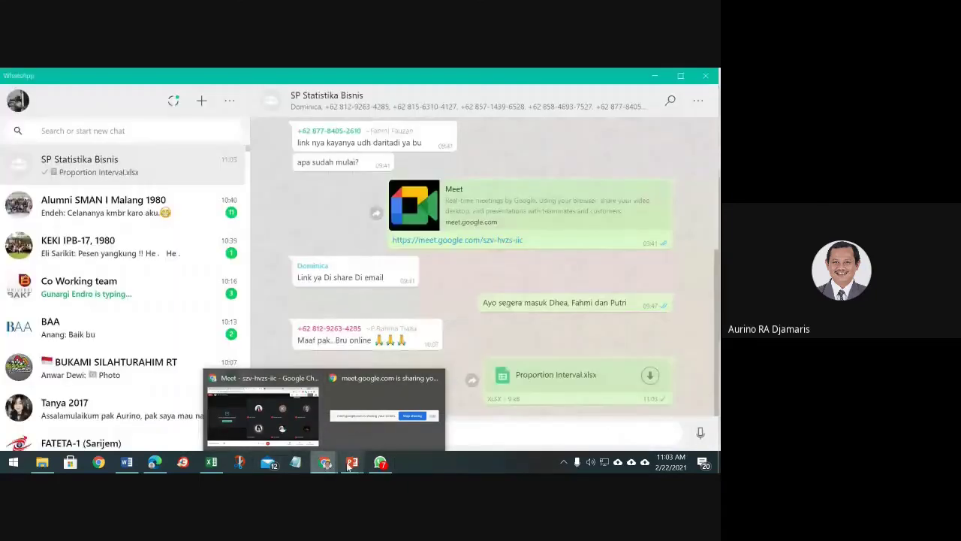
click(262, 425)
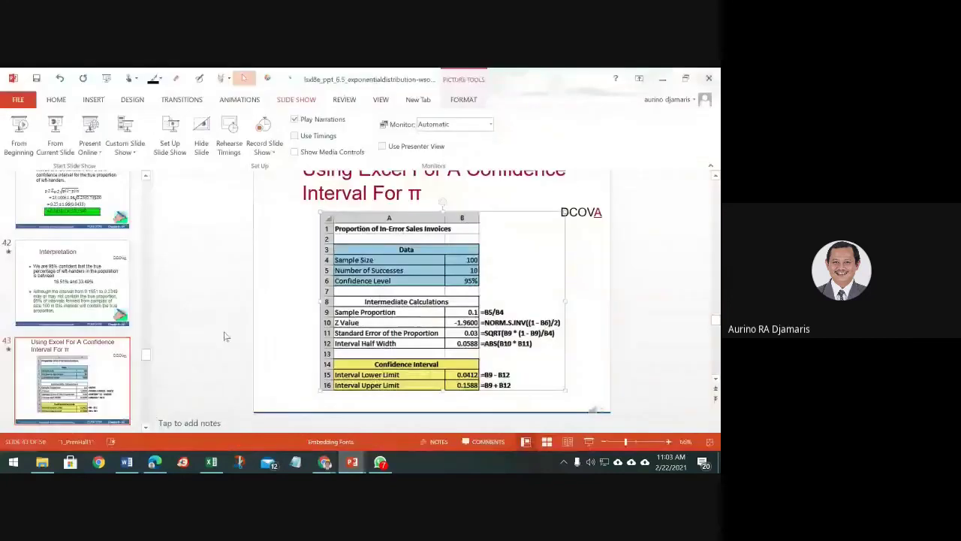
scroll(90, 300, down, 2)
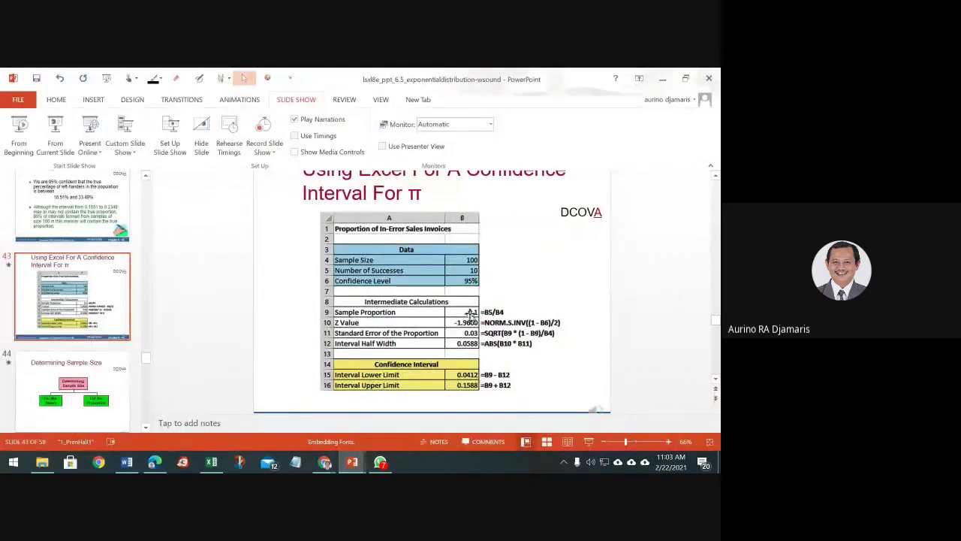
click(96, 408)
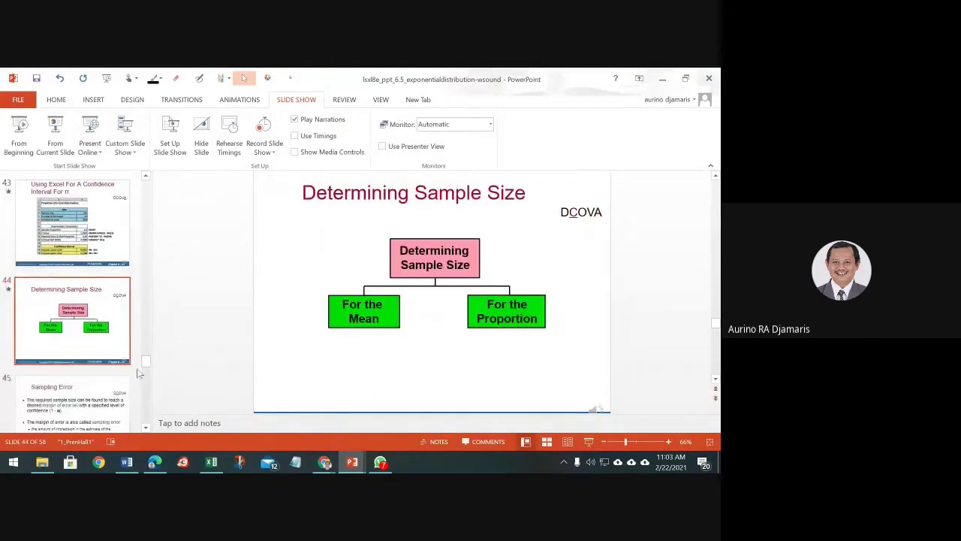